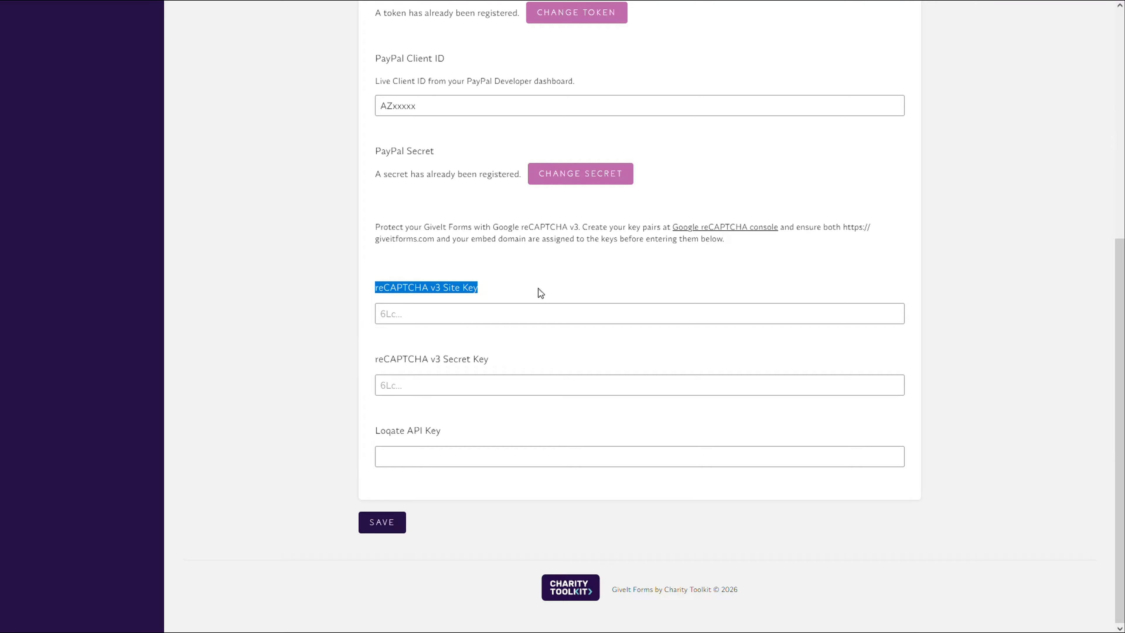
- Review the Stripe publishable key and secret key settings in the global integrations
click(539, 288)
scroll(545, 297, up, 3)
scroll(553, 310, up, 5)
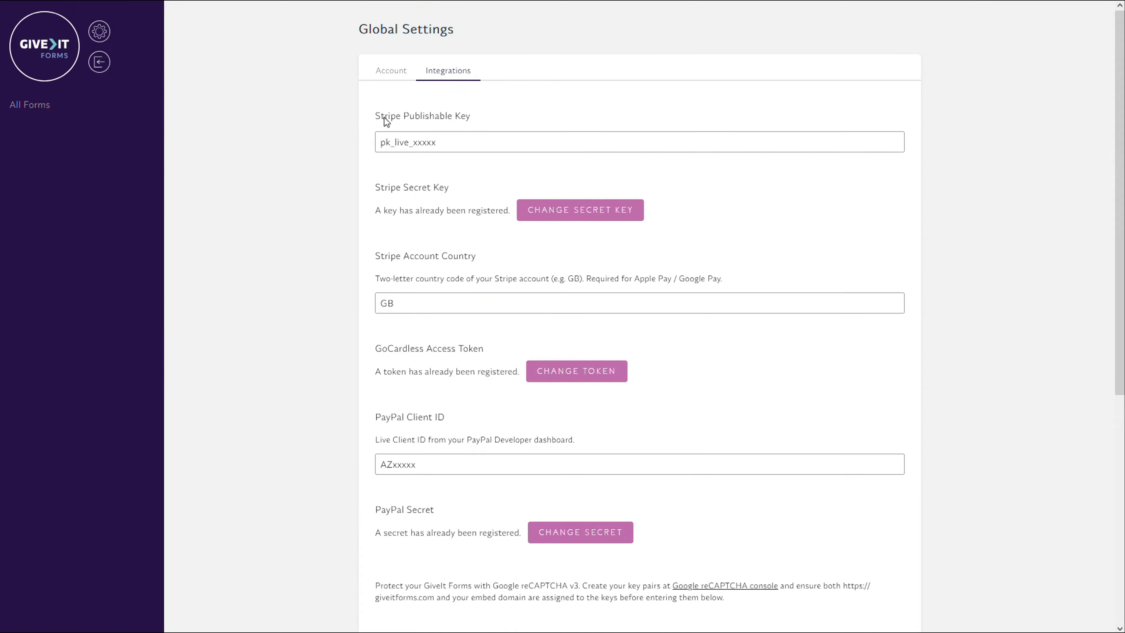
drag(377, 118, 477, 118)
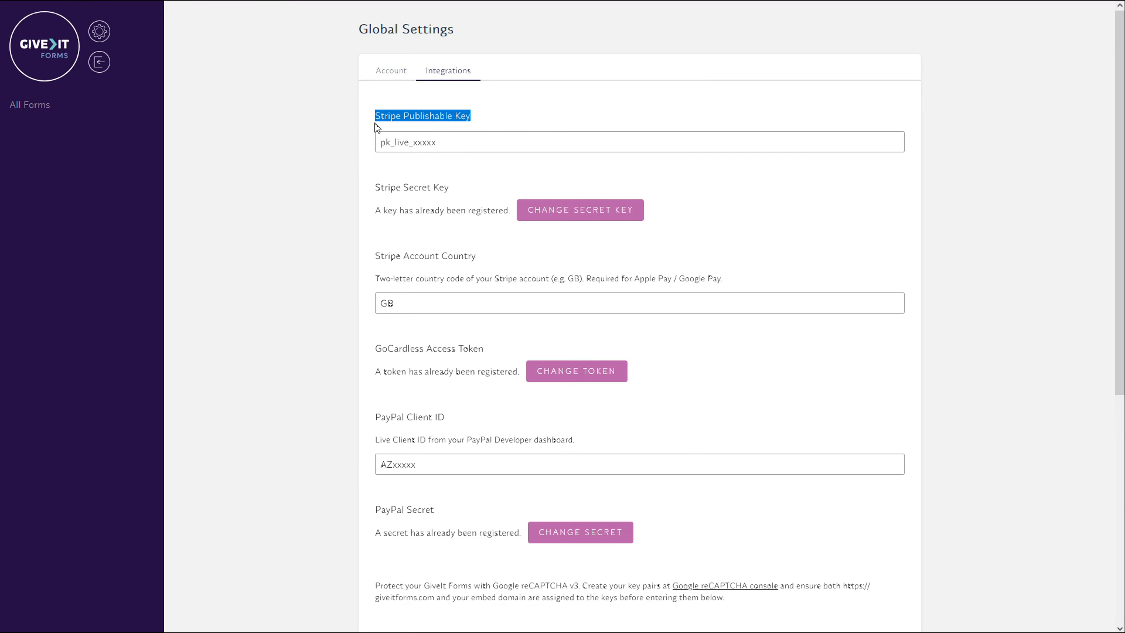
drag(380, 142, 453, 117)
drag(402, 188, 435, 192)
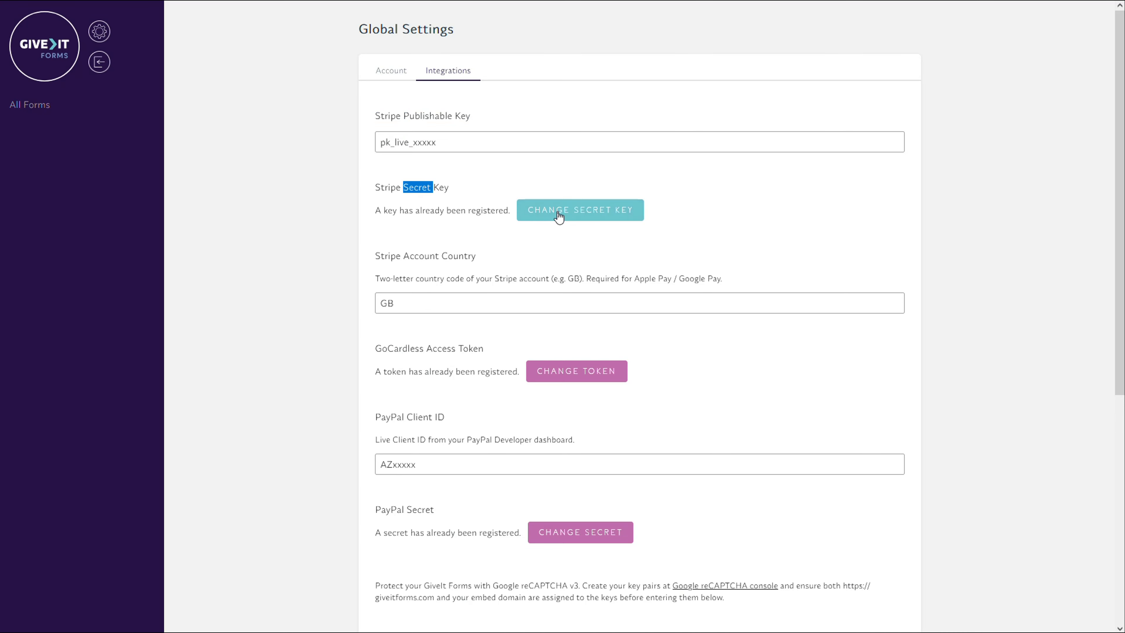
click(581, 219)
click(595, 217)
click(340, 312)
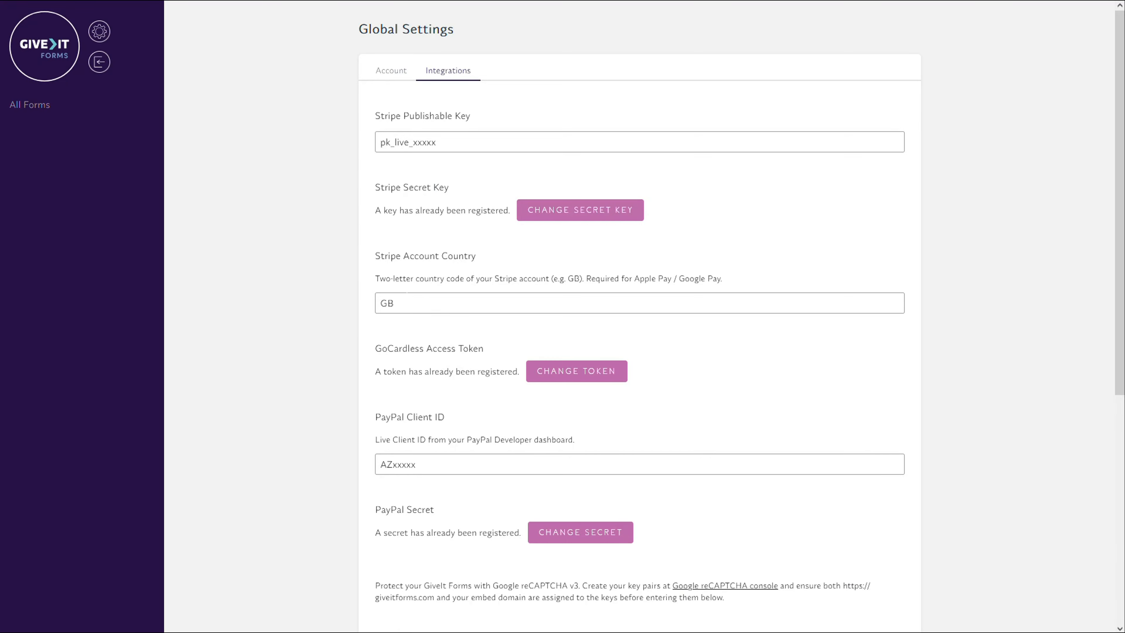
- Examine the Stripe account country, GoCardless access token, PayPal client ID and PayPal secret settings
drag(377, 256, 498, 257)
key(Tab)
click(420, 333)
drag(383, 351, 467, 352)
click(501, 354)
scroll(720, 377, down, 1)
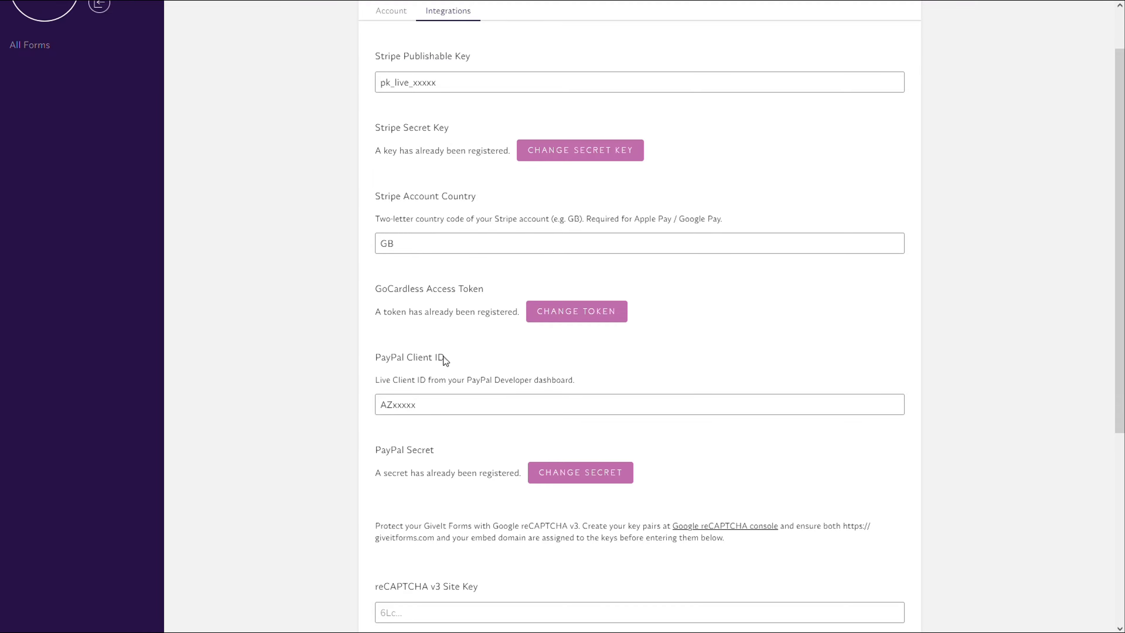
drag(398, 357, 445, 360)
drag(375, 449, 456, 449)
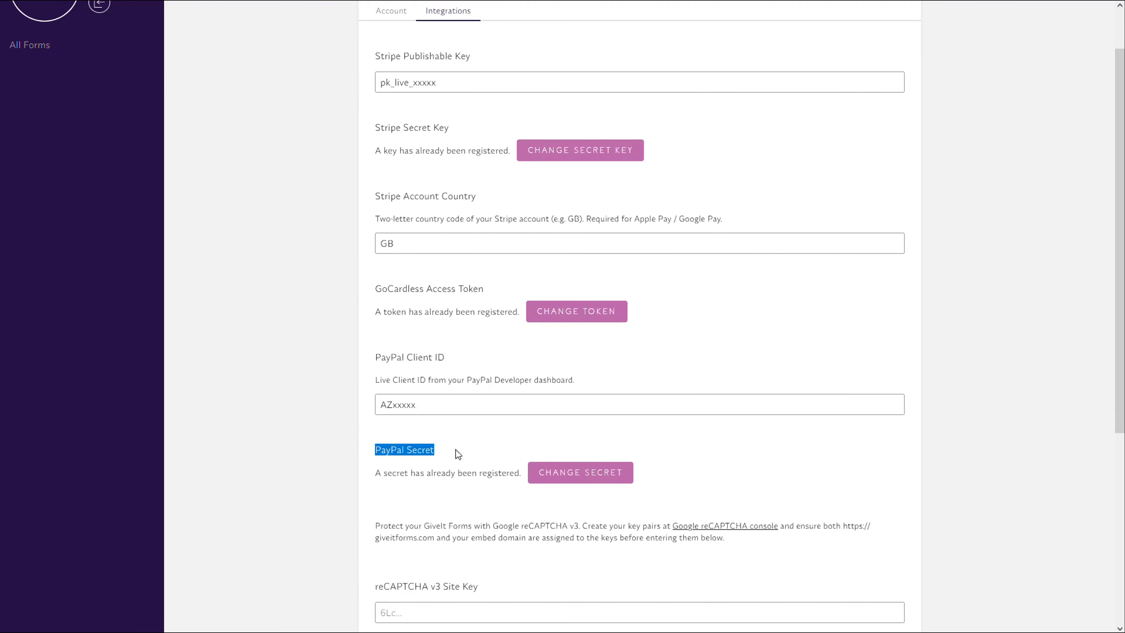
click(475, 454)
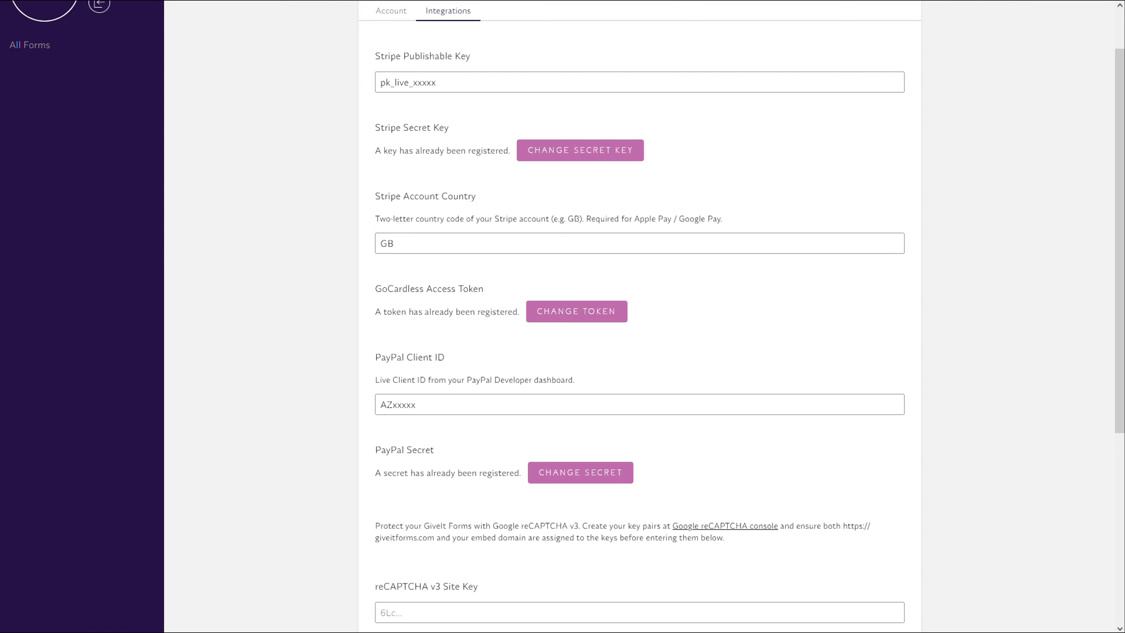
- Check the reCAPTCHA v3 site key and secret key fields and save the integration settings
scroll(460, 455, down, 1)
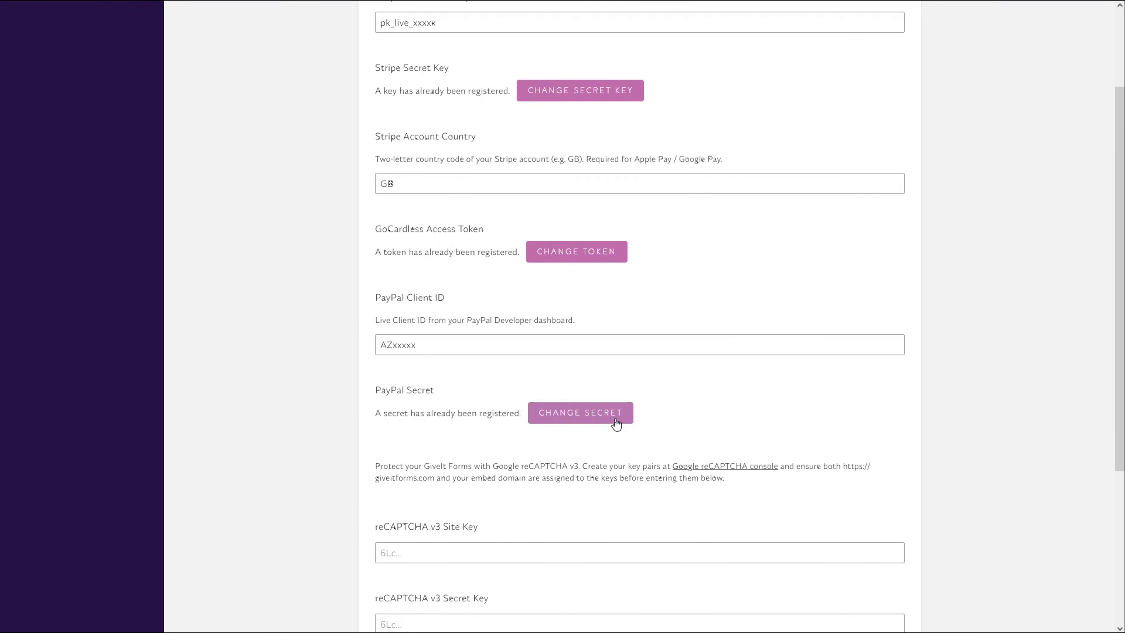
scroll(452, 271, down, 1)
scroll(452, 270, down, 4)
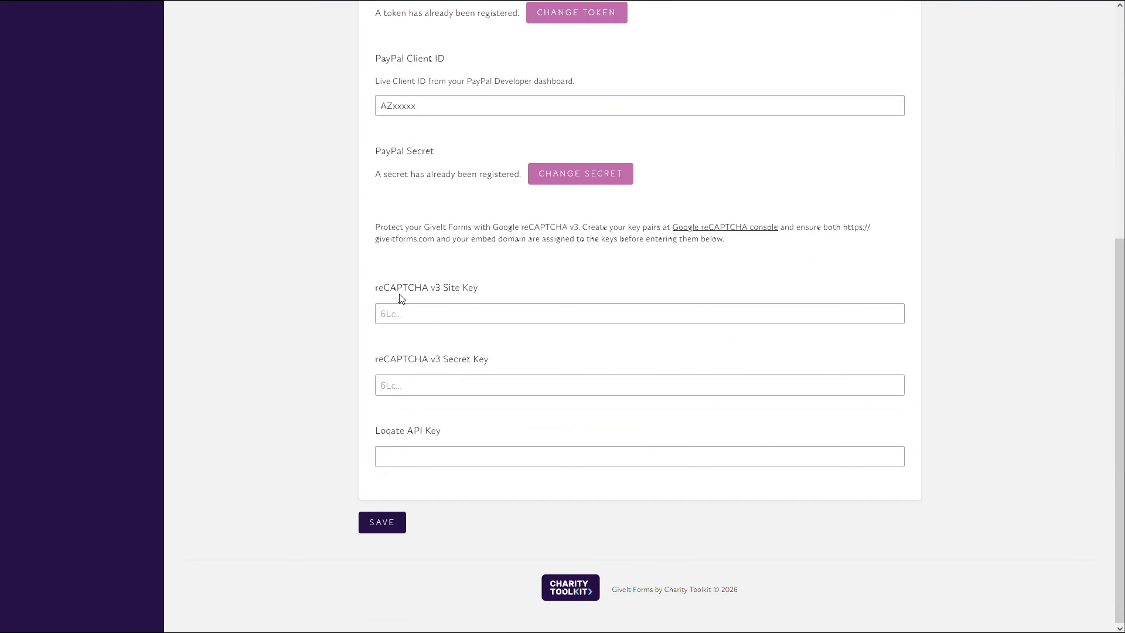
drag(376, 291, 497, 292)
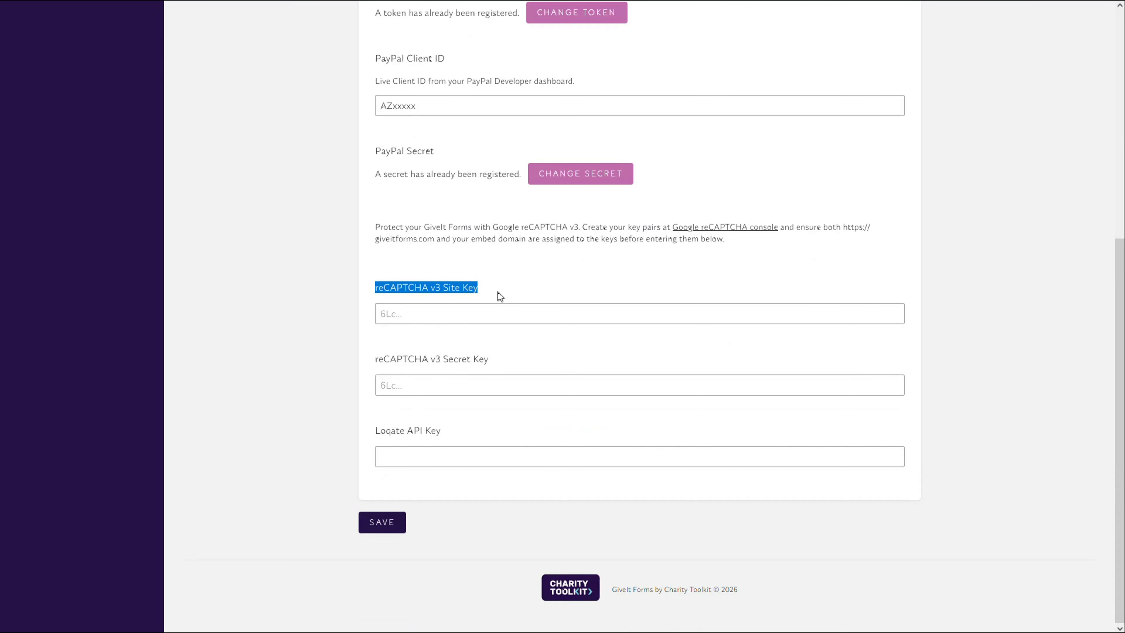
drag(484, 359, 487, 359)
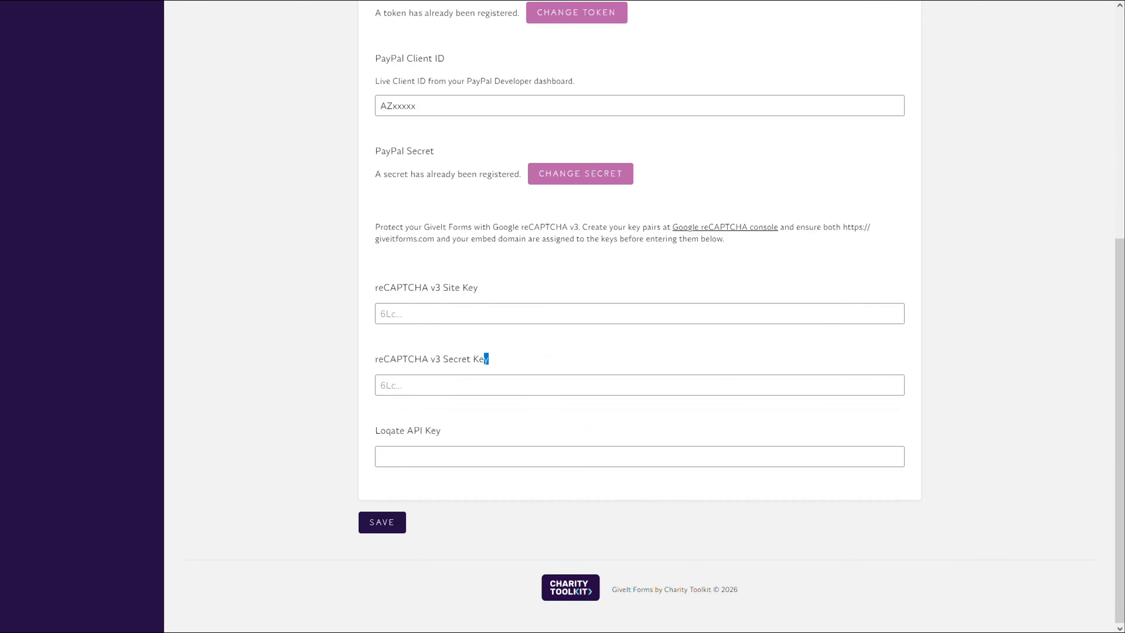
click(433, 369)
scroll(545, 357, up, 1)
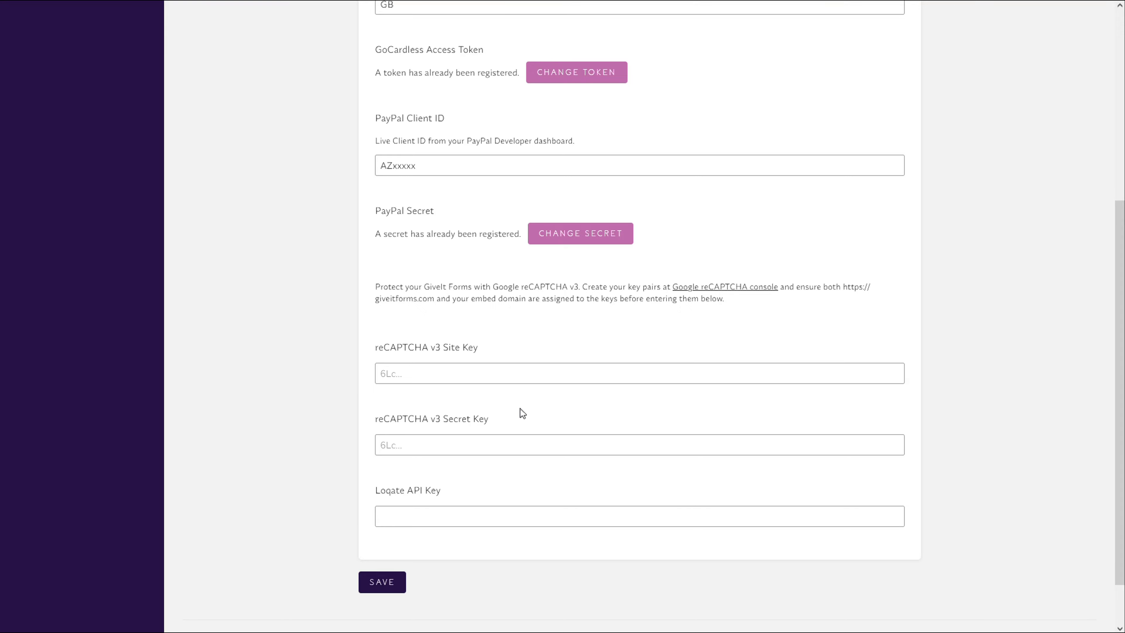
scroll(519, 409, up, 6)
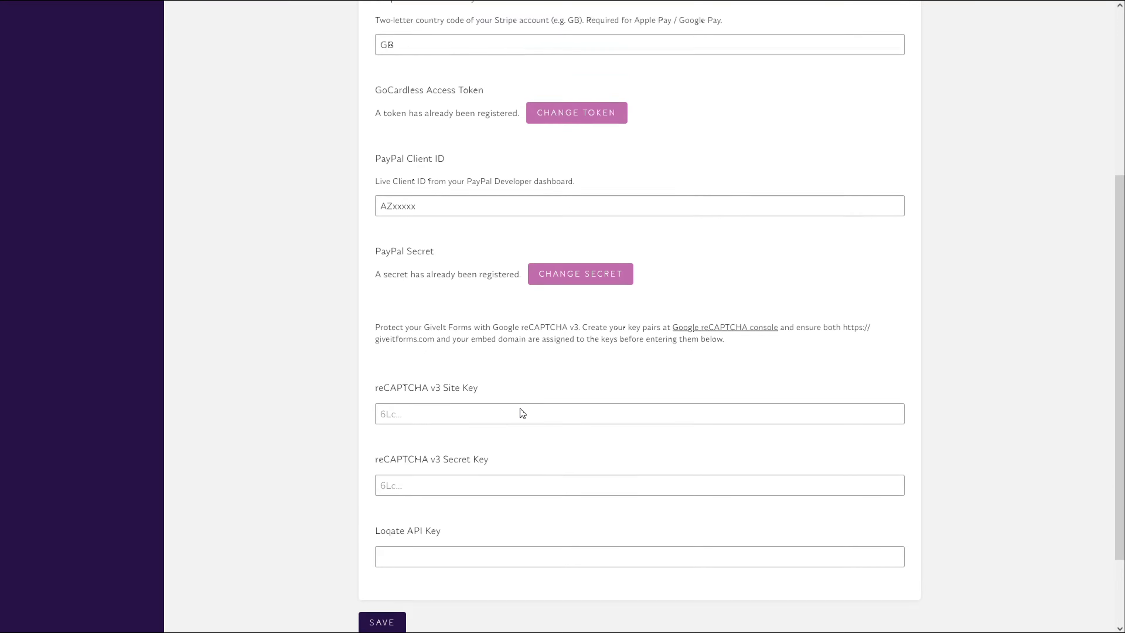
scroll(408, 409, down, 8)
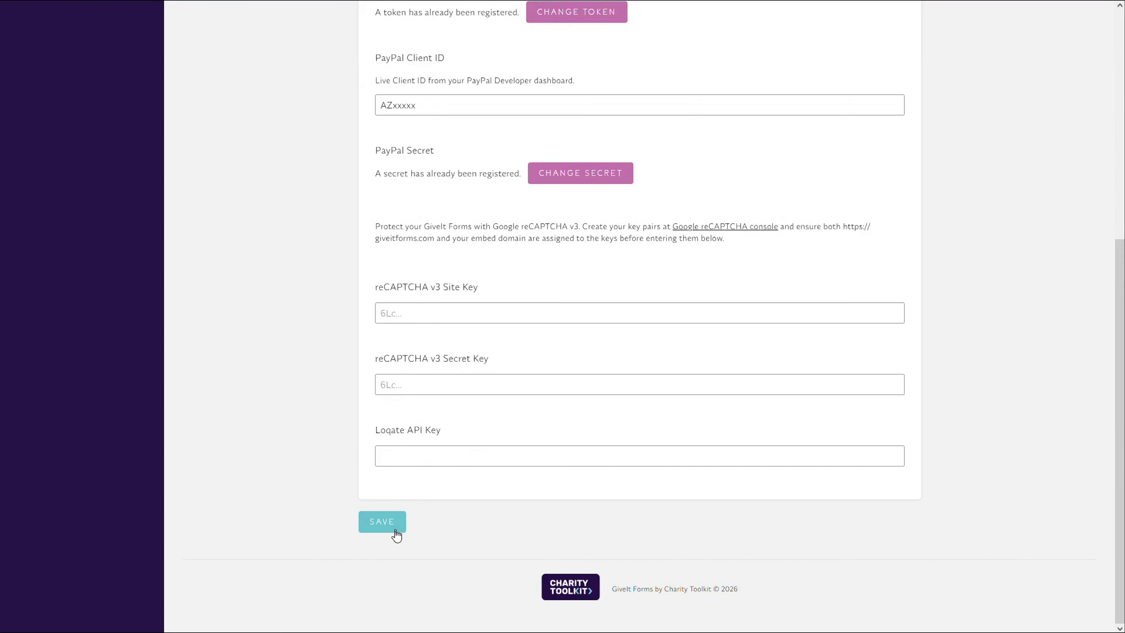
click(381, 521)
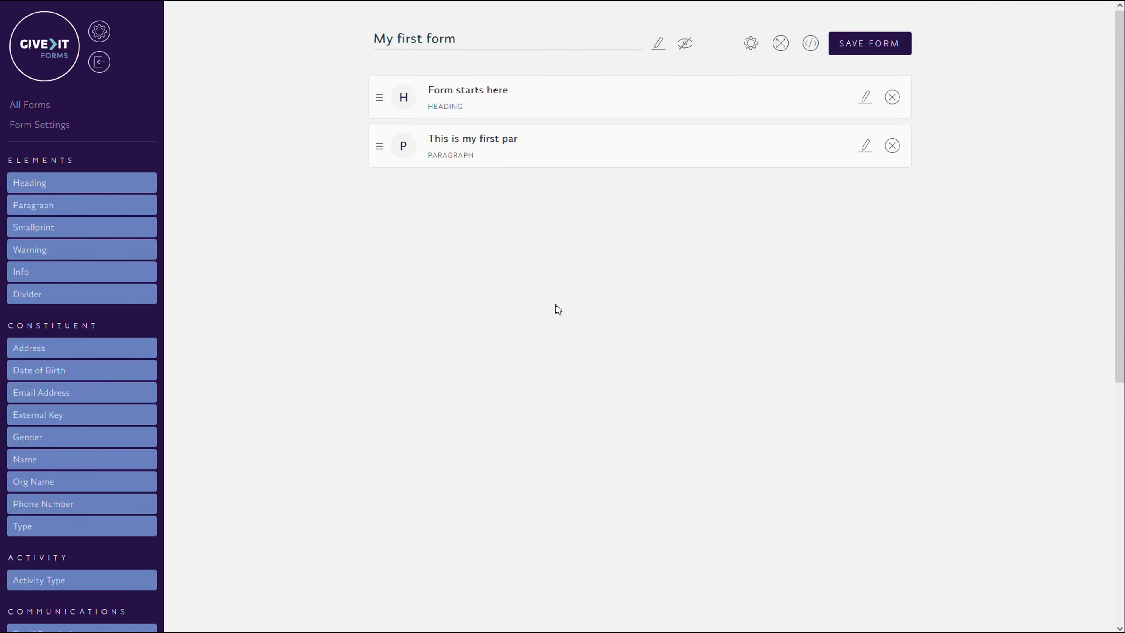
- Add a Donation element to the form, labelled "Make a donation" with the sub label "Please support us with a generous donation"
scroll(553, 309, down, 9)
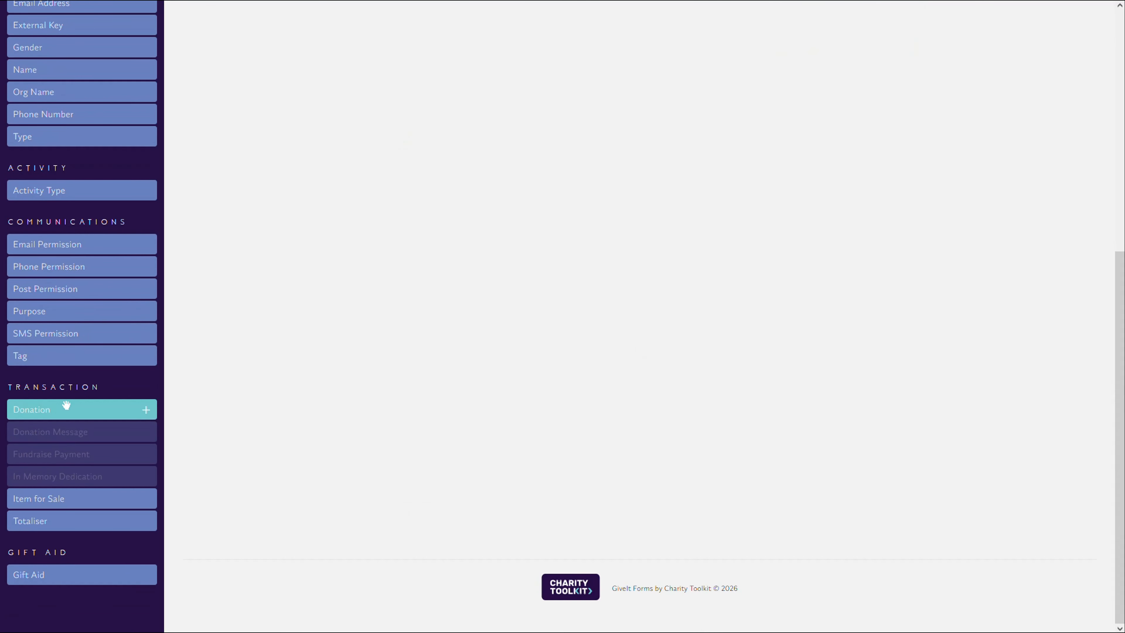
drag(67, 407, 554, 331)
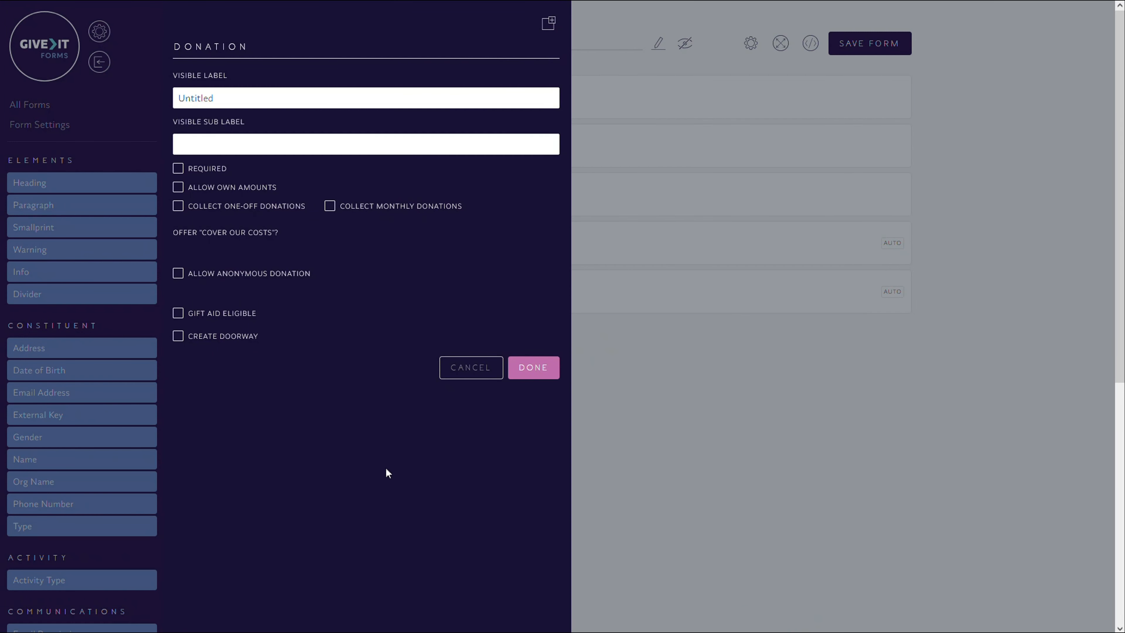
drag(222, 97, 170, 91)
text(Make )
text(a donation)
text(Please support )
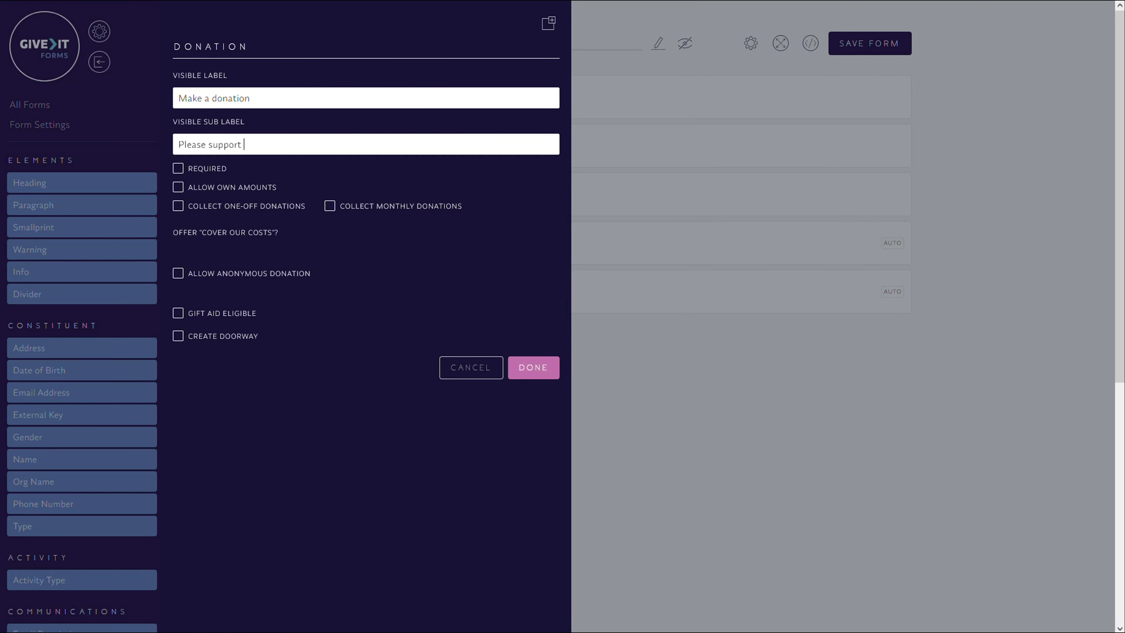
text(us with a generous donation)
- Try the Required option for the donation element
click(179, 174)
click(178, 174)
click(178, 173)
click(177, 168)
- Collect both one-off and monthly donations, and set the one-off amounts to £10, £20 and £30
click(211, 210)
click(350, 208)
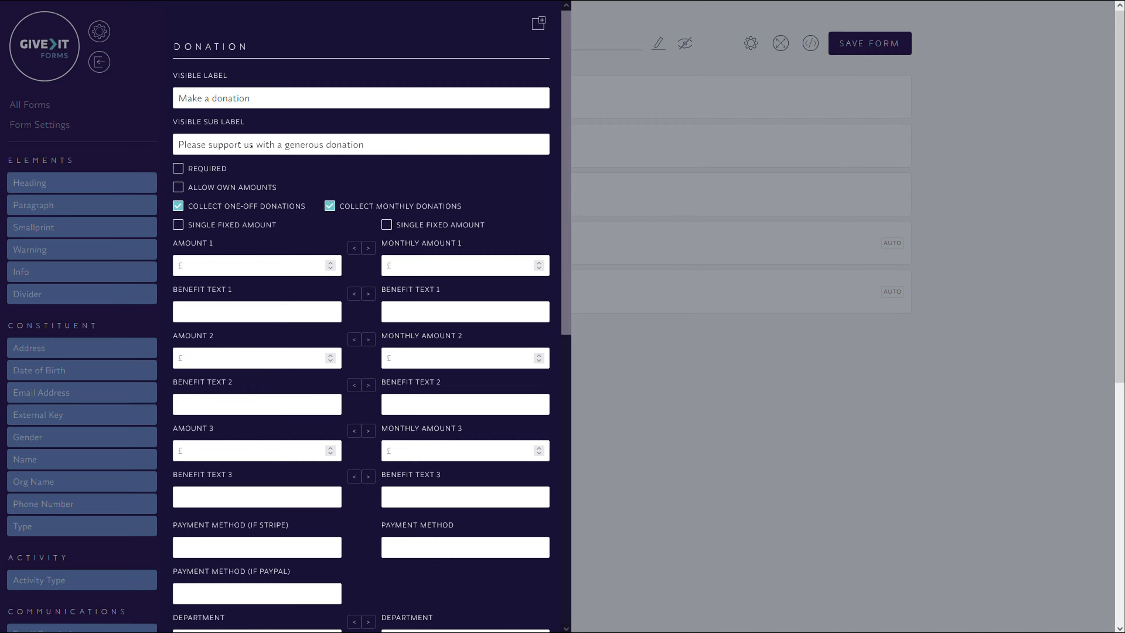
text(10)
text(20)
text(30)
- Enter "can help us acquire..." as the benefit text for all three one-off amounts
text(can )
text(help us )
text(acquitre)
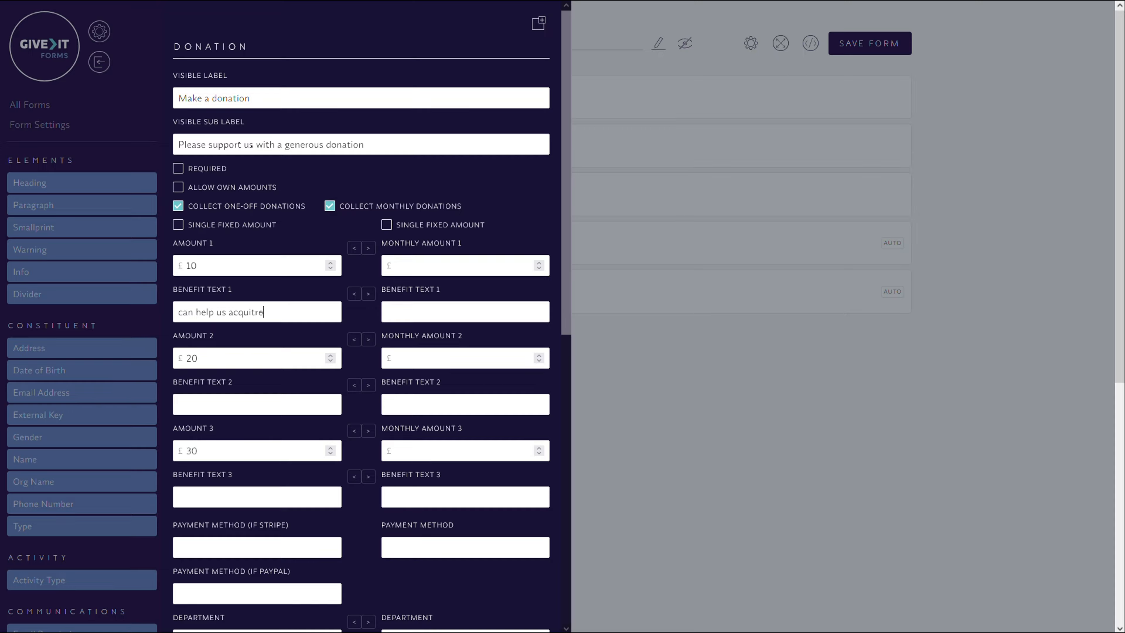
key(BackSpace)
key(BackSpace)
key(BackSpace)
text(re...)
drag(266, 312, 62, 306)
key(ctrl+c)
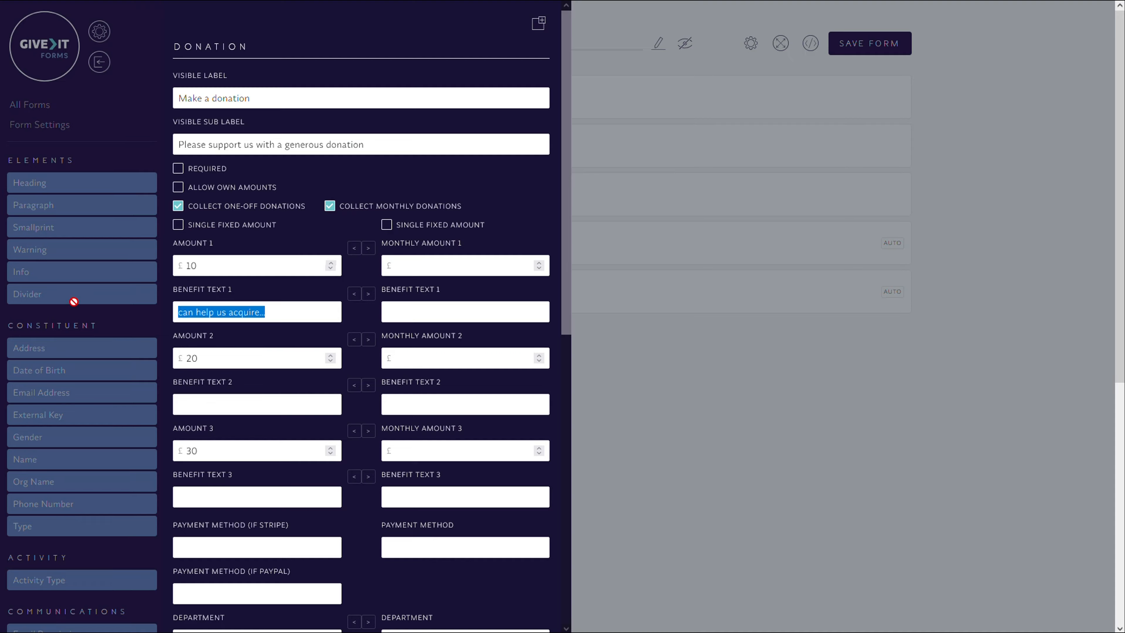
click(221, 404)
key(ctrl+v)
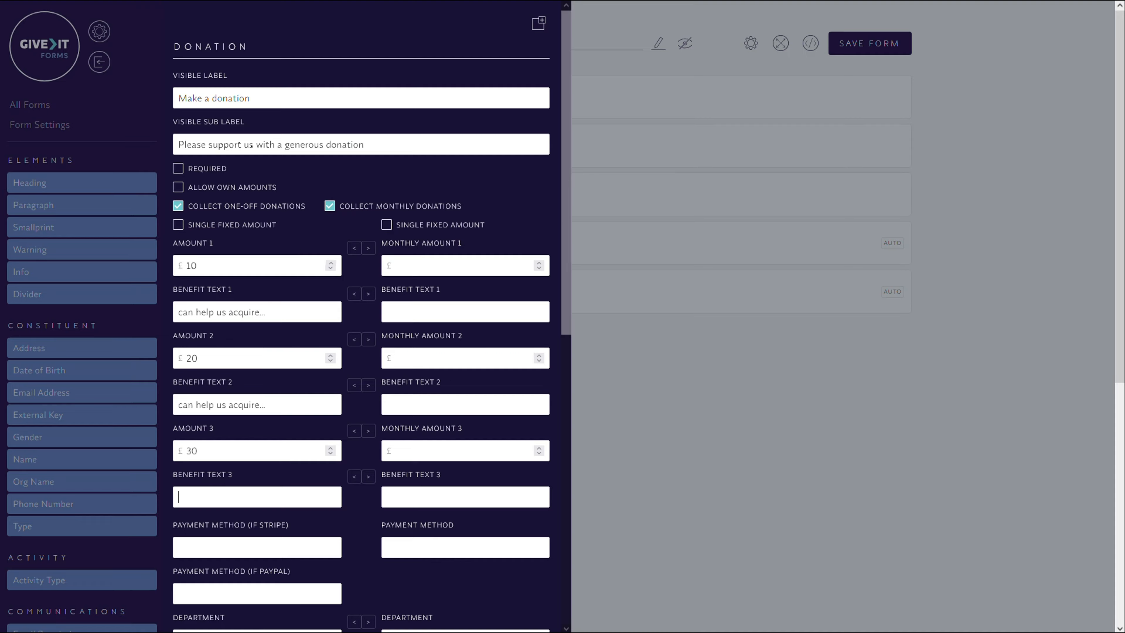
key(ctrl+v)
- Allow donors to give their own amounts alongside the preset ones
mouse_move(197, 190)
mouse_down()
mouse_move(254, 189)
mouse_move(214, 191)
mouse_up()
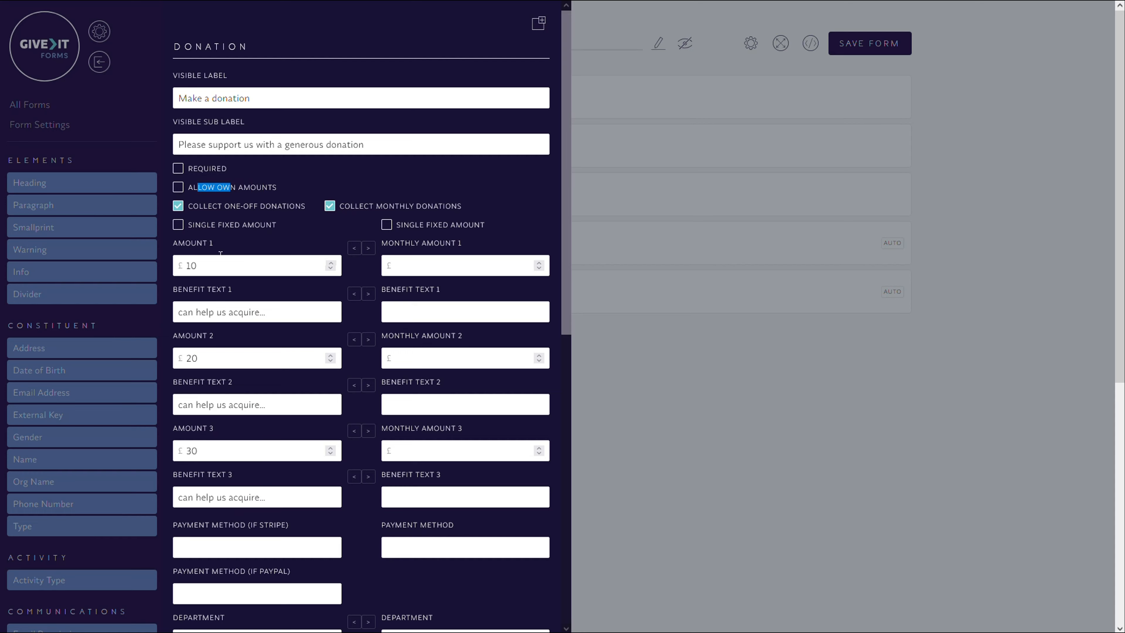
click(177, 187)
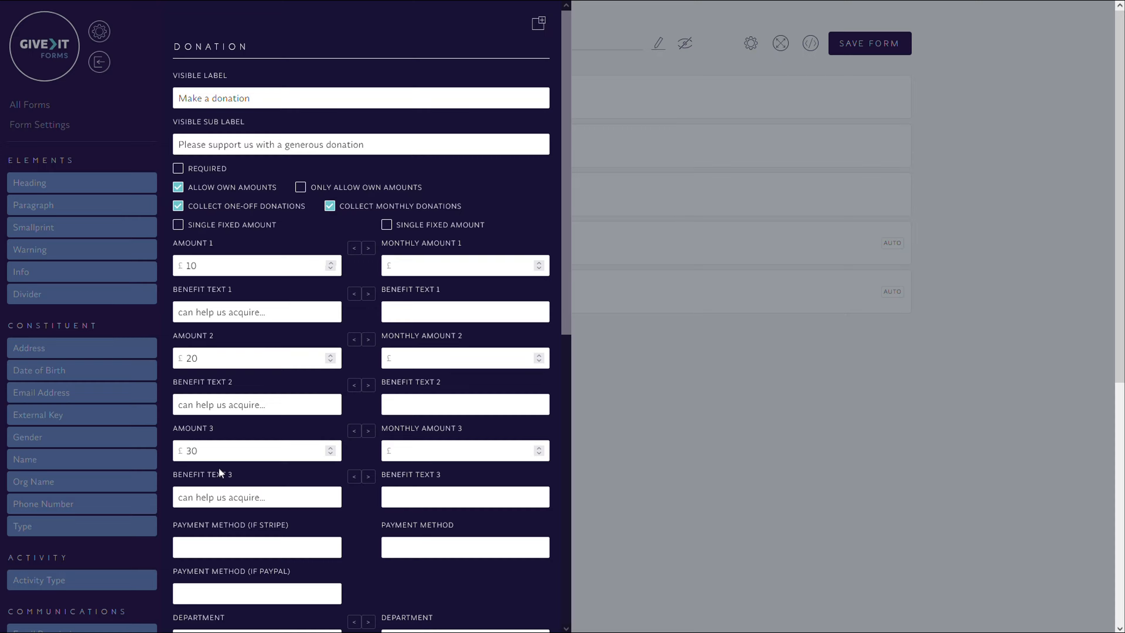
click(180, 190)
click(180, 191)
- Try restricting the donation element to own amounts only
click(372, 189)
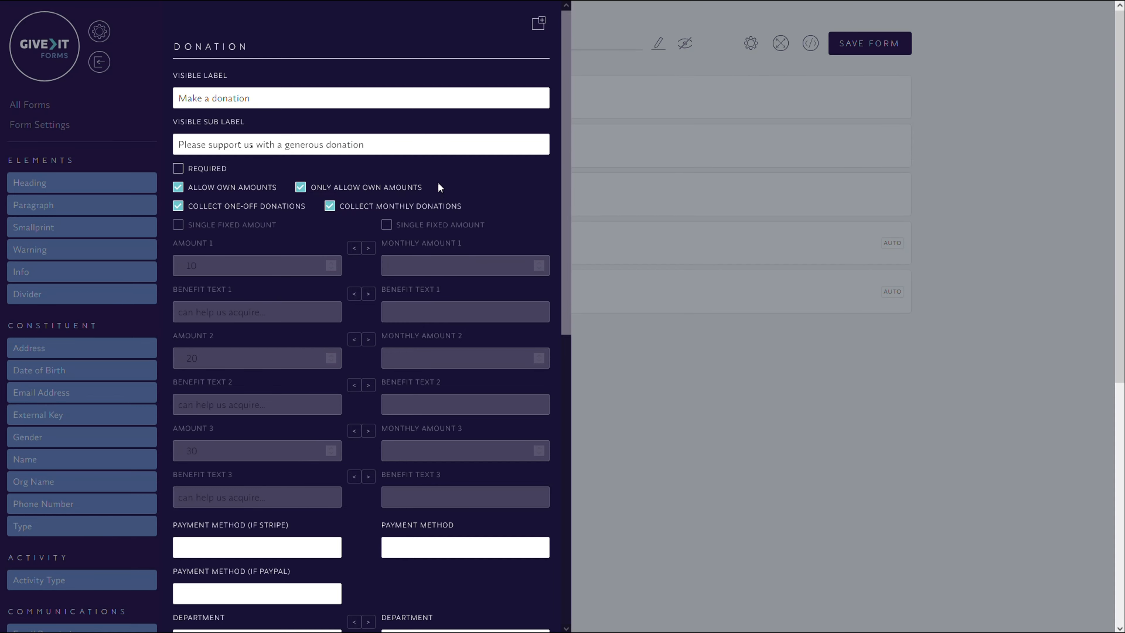
click(301, 189)
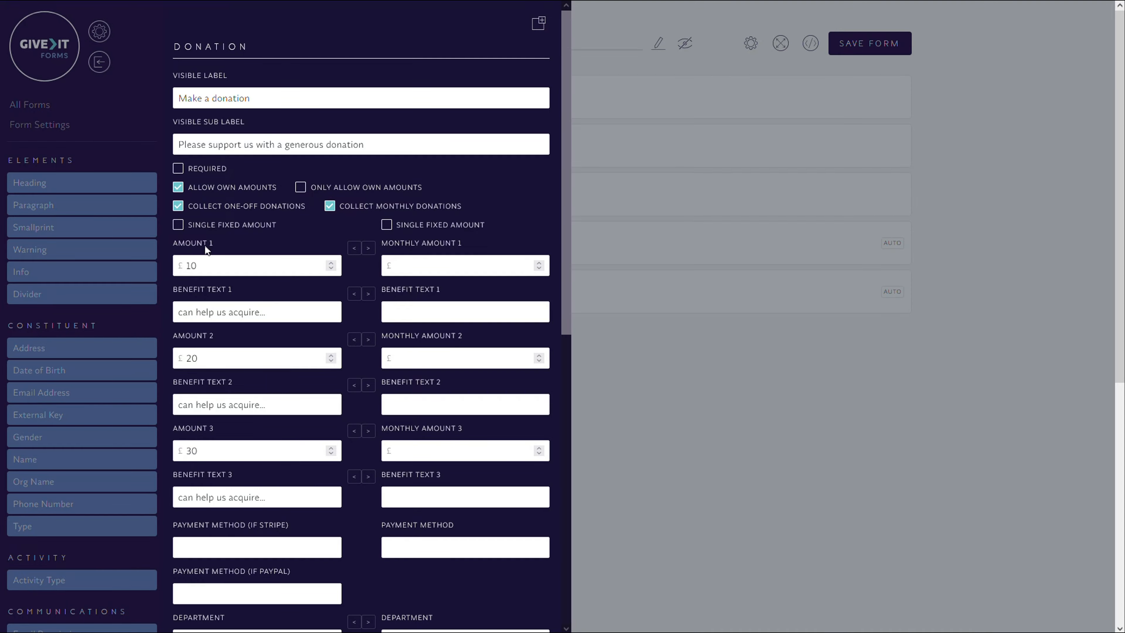
drag(207, 193, 257, 193)
click(481, 185)
- Try a single fixed amount for one-off and monthly donations with own amounts disallowed, and restore the previous options
click(179, 225)
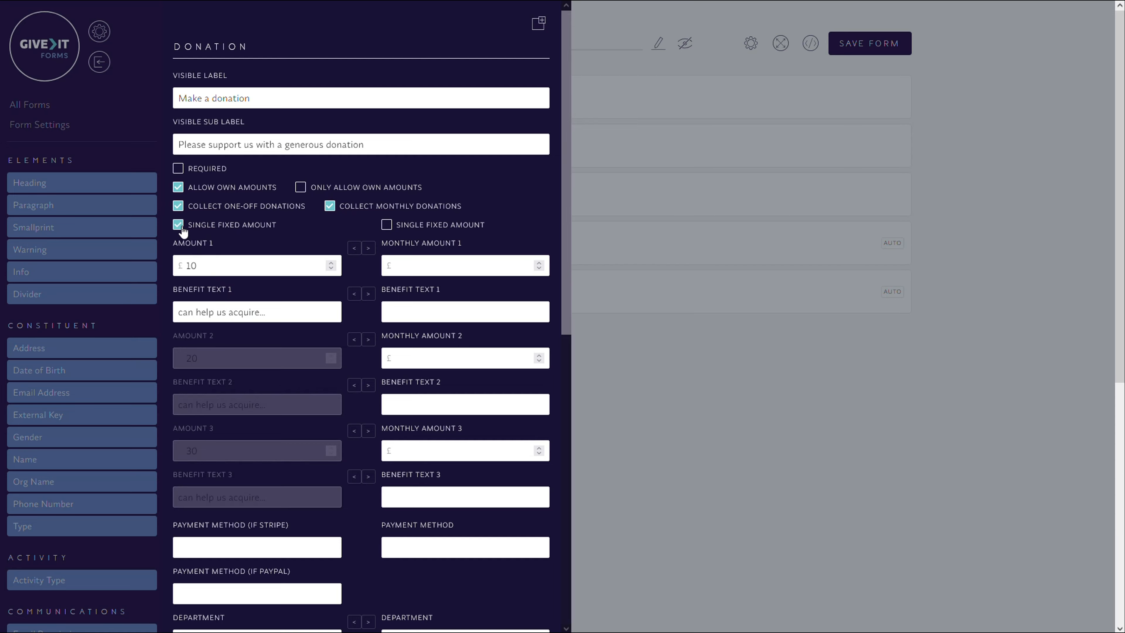
click(387, 225)
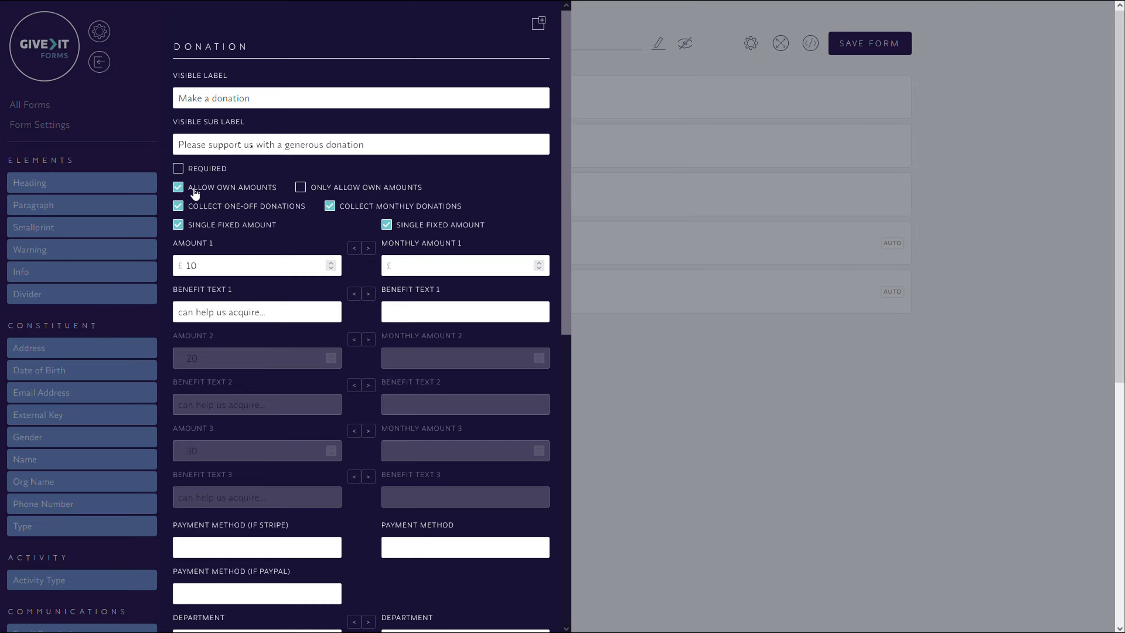
click(178, 187)
click(437, 261)
click(179, 224)
click(386, 226)
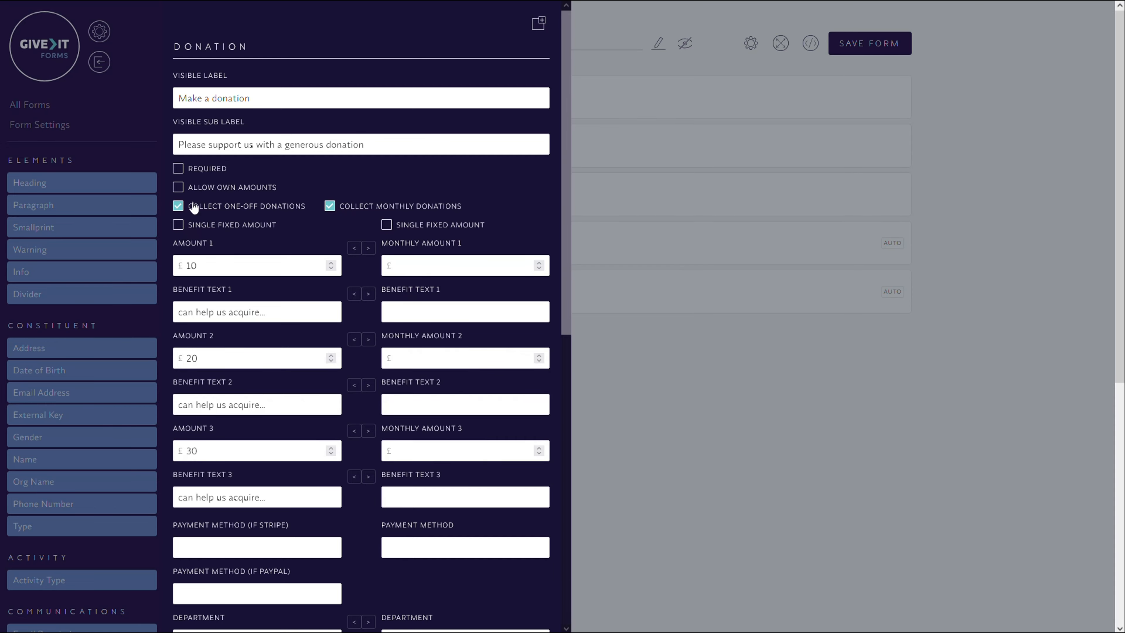
click(178, 188)
- Copy the three one-off amounts and their benefit texts across to the monthly donations
scroll(207, 236, down, 2)
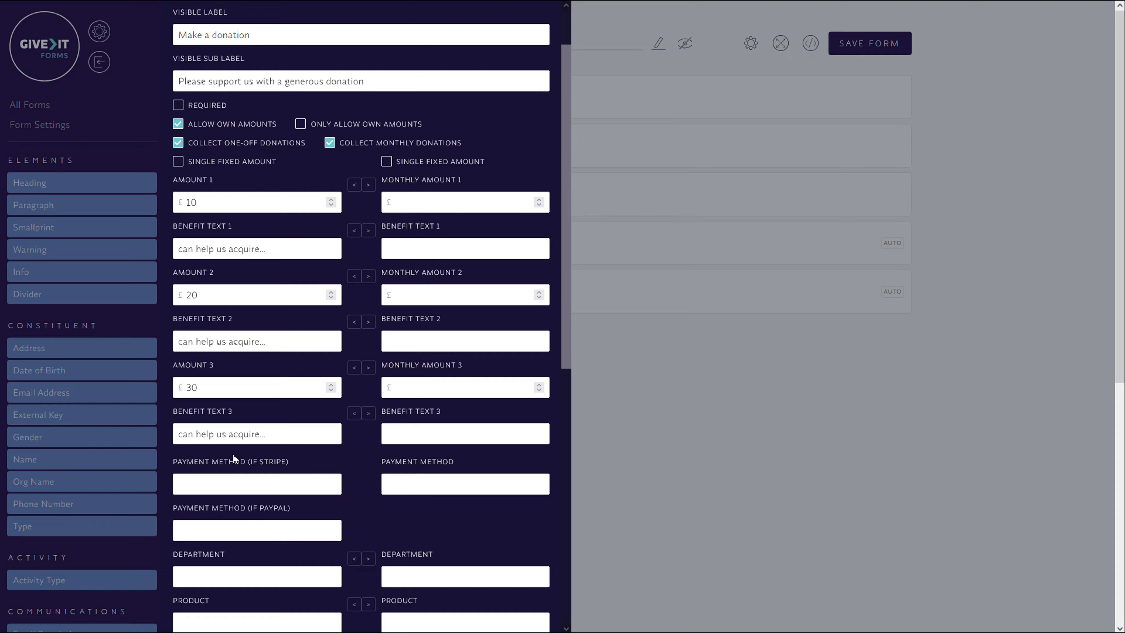
click(368, 185)
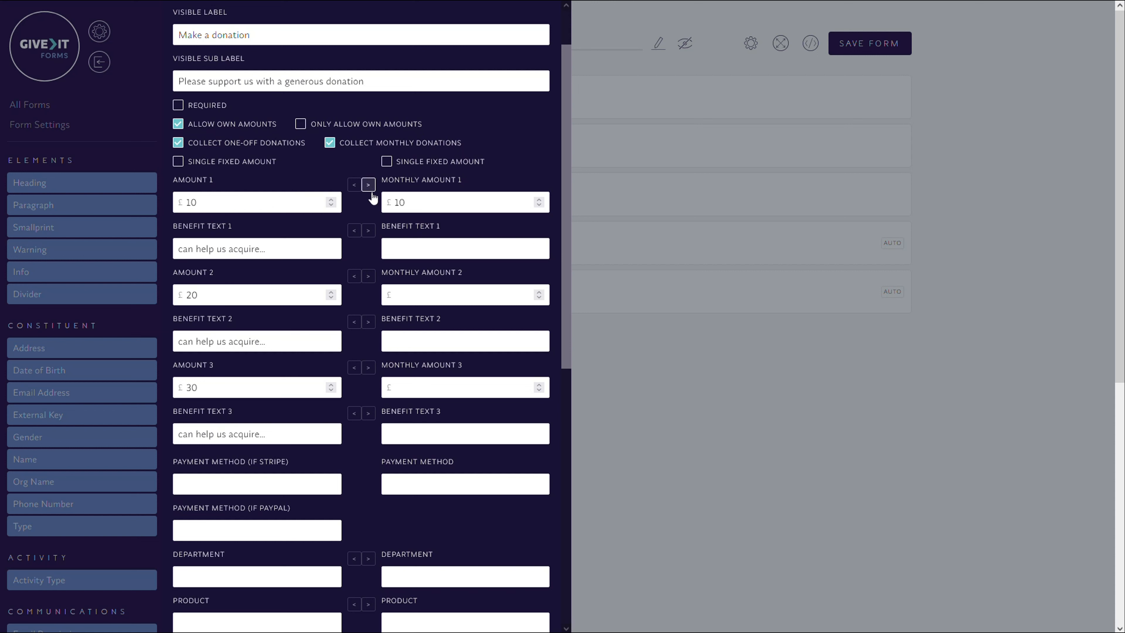
click(368, 277)
click(368, 323)
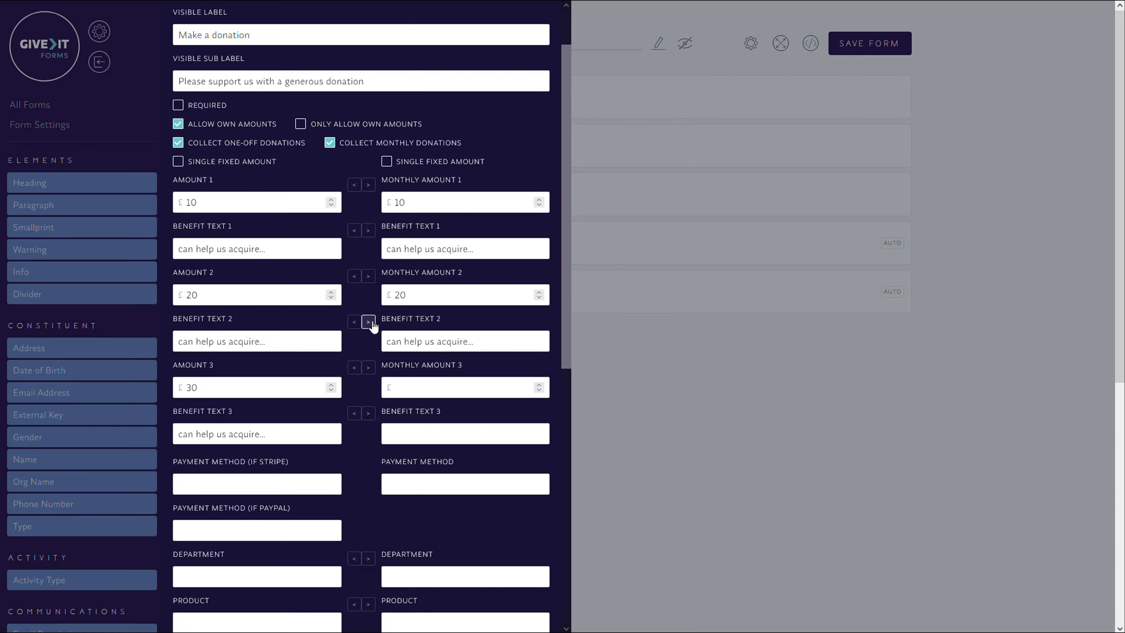
click(369, 367)
click(368, 414)
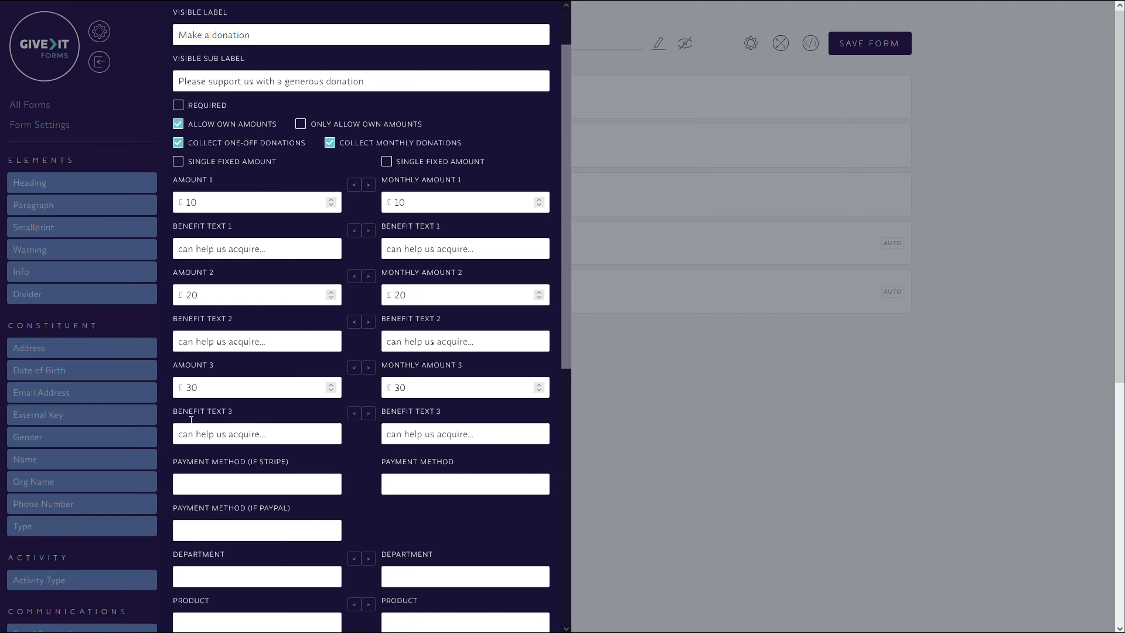
- Set the three monthly donation amounts to £15, £25 and £35
click(425, 294)
key(BackSpace)
text(5)
key(Tab)
key(BackSpace)
text(5)
key(shift+Tab)
key(shift+Tab)
key(BackSpace)
text(5)
- Set the one-off payment methods to Stripe and PayPal, and the monthly payment method to Direct Debit
scroll(340, 351, down, 4)
scroll(341, 353, down, 3)
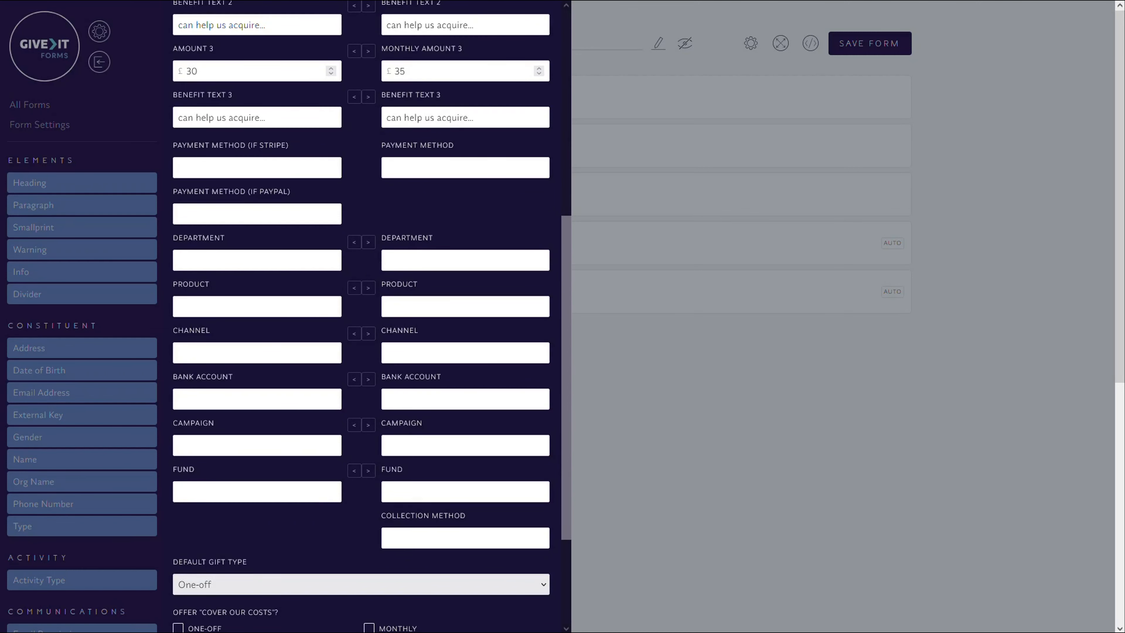
scroll(182, 211, up, 1)
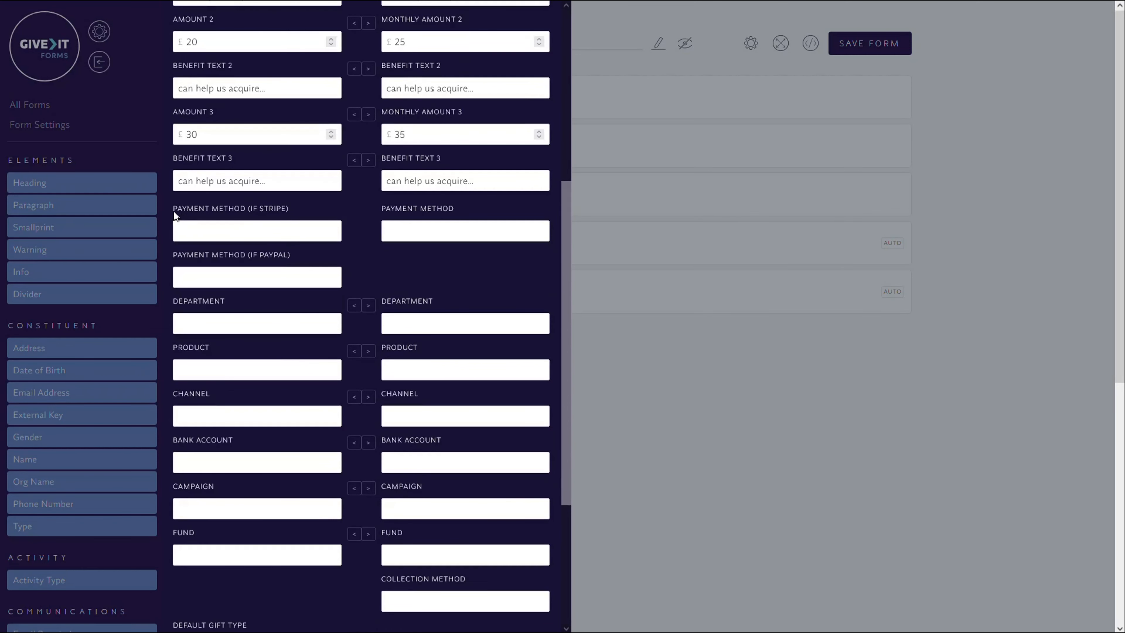
drag(174, 208, 243, 209)
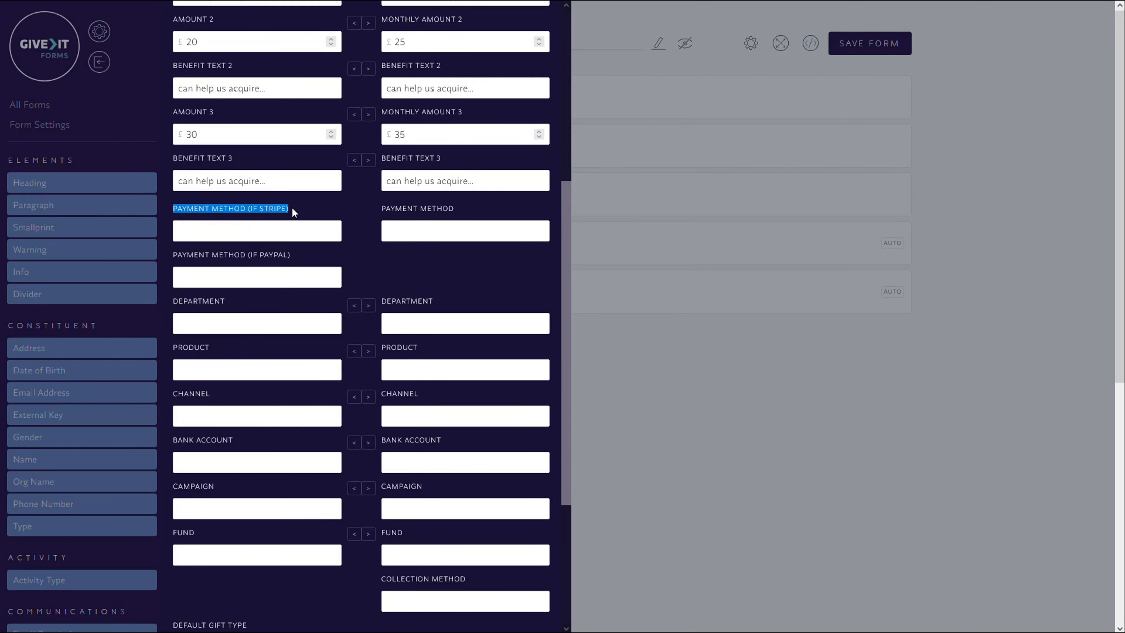
drag(173, 253, 293, 251)
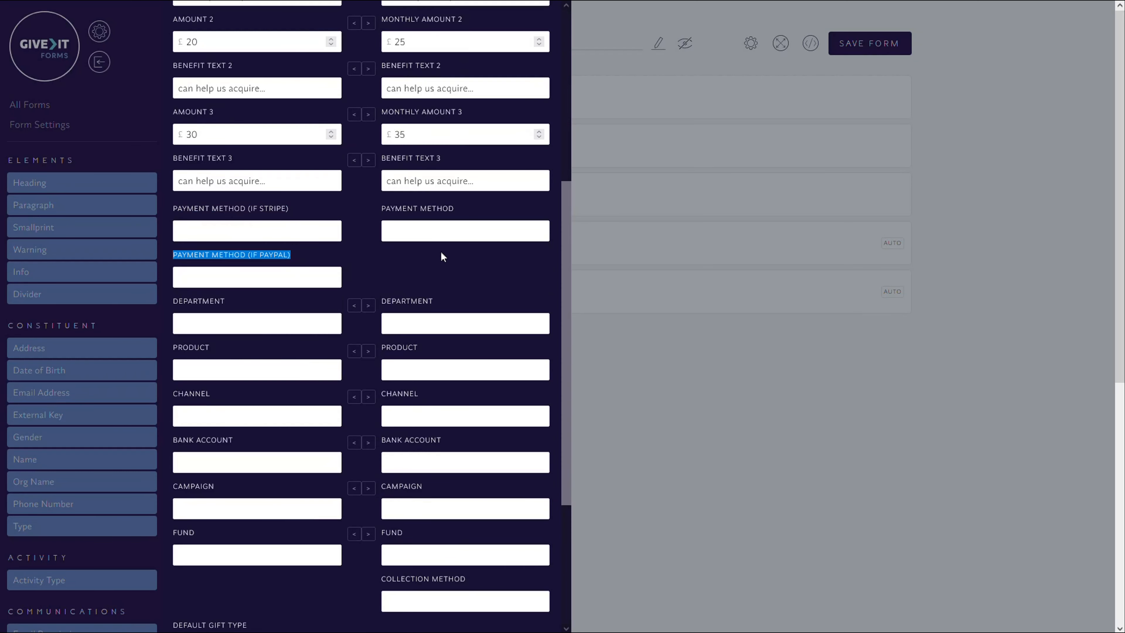
click(470, 239)
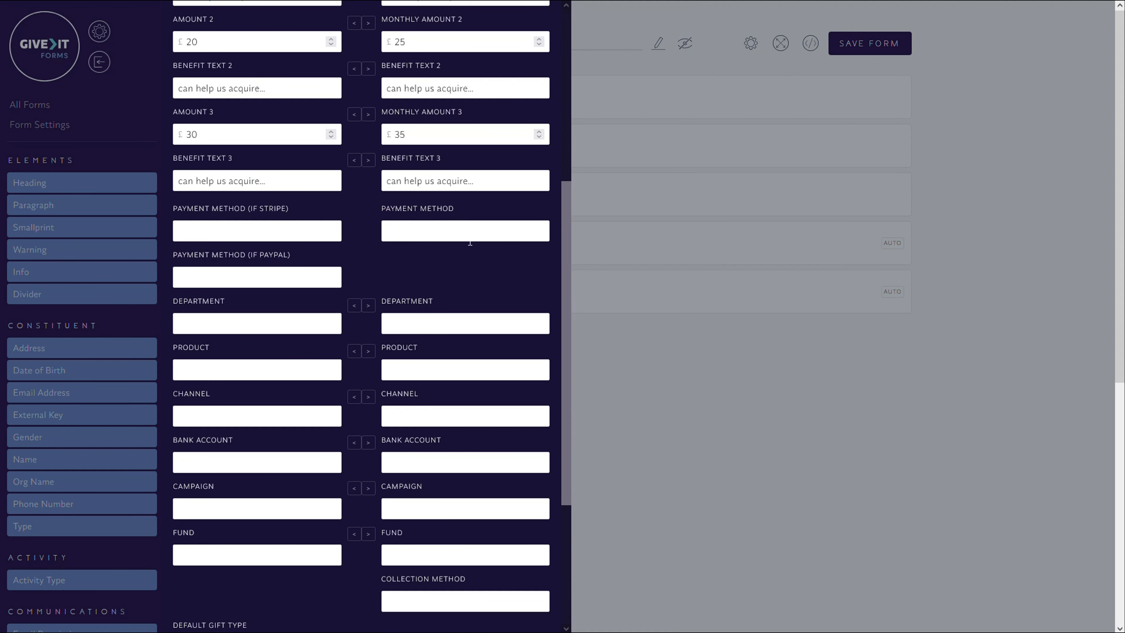
scroll(470, 243, up, 2)
scroll(470, 242, down, 2)
text(Direct Debit)
key(shift+Tab)
text(Stripe)
key(Tab)
text(PayPal)
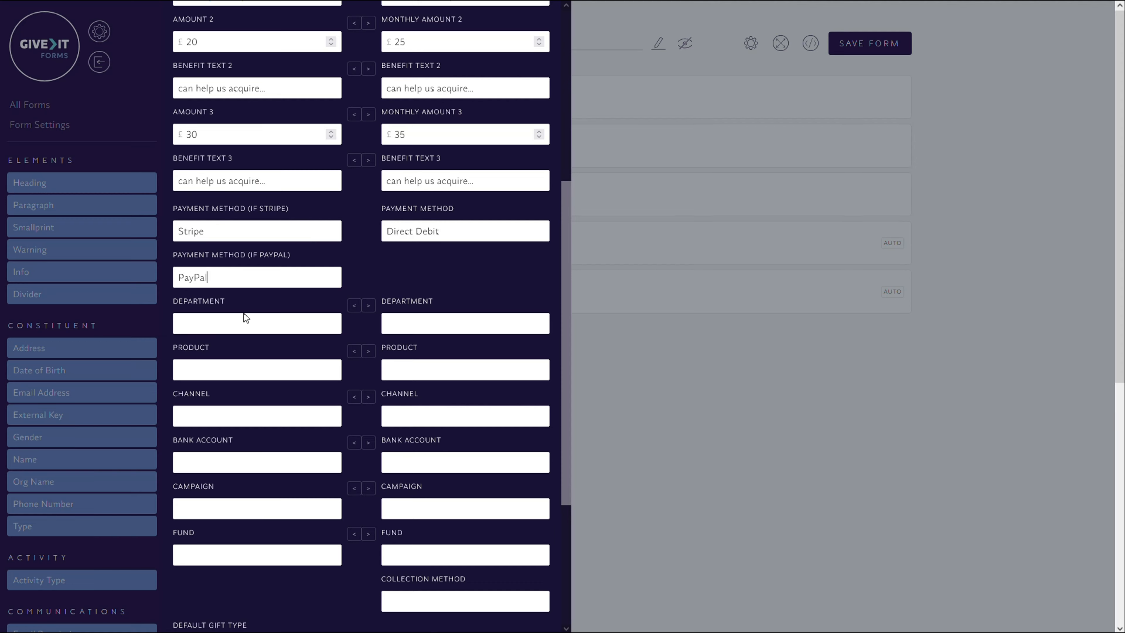
- Set the monthly collection method to GoCardless Direct Debit and try to finish the donation element
scroll(250, 302, down, 1)
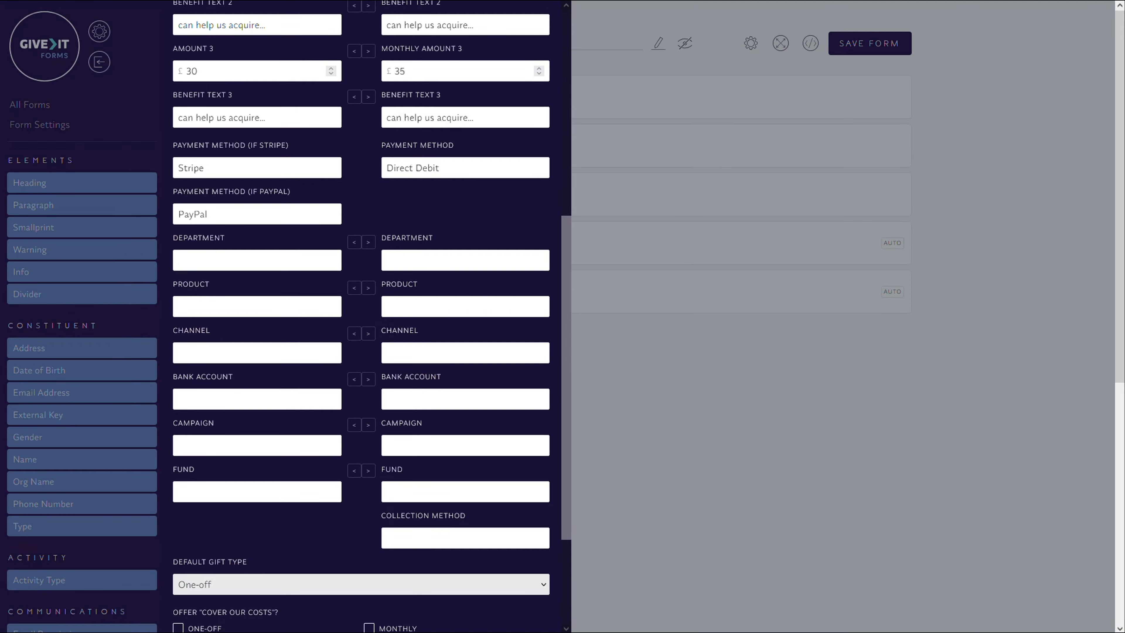
click(423, 530)
text(GoCardless Direct Debit)
scroll(399, 535, down, 3)
click(523, 609)
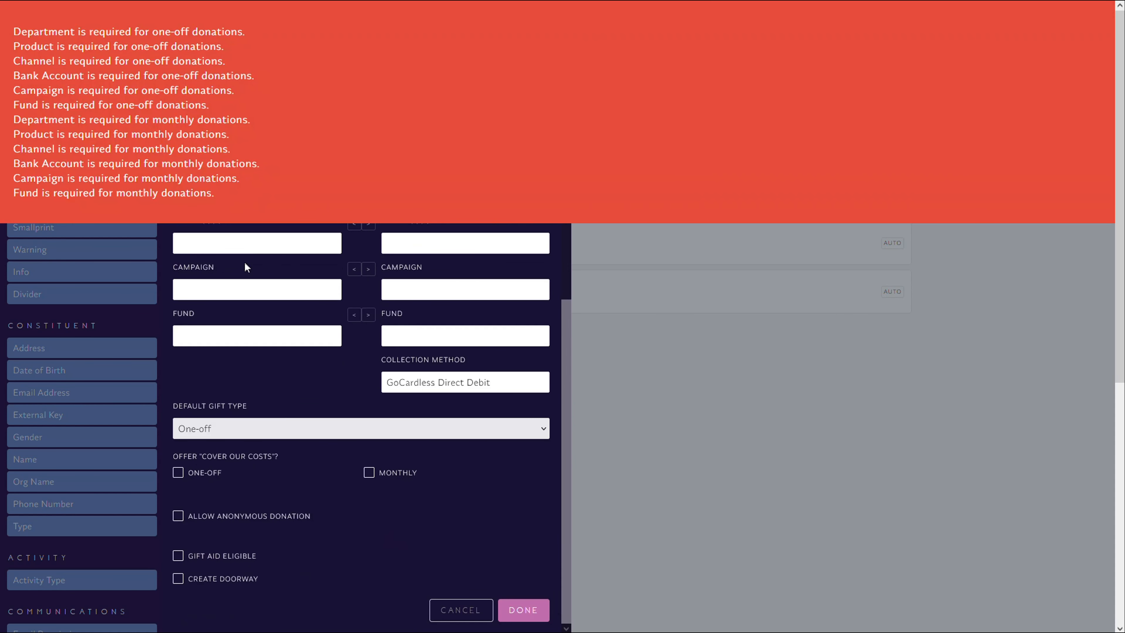
- Set one-off department and fund to IG, product Donation, channel Website, bank account Main and campaign General Donation, and copy all six to monthly
scroll(352, 398, up, 6)
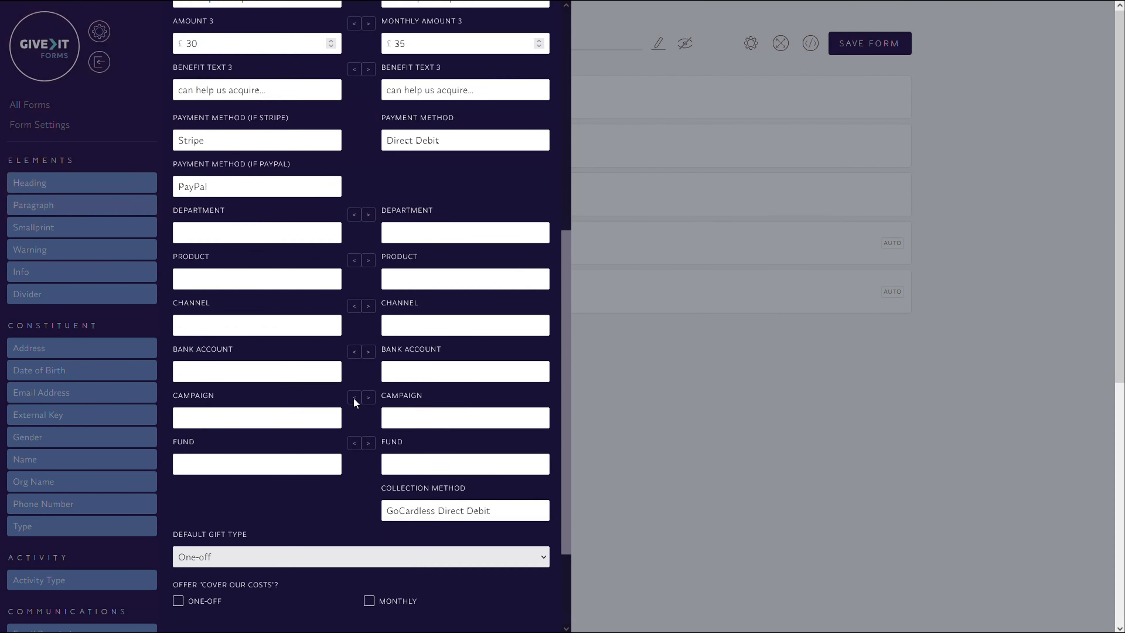
scroll(351, 397, down, 3)
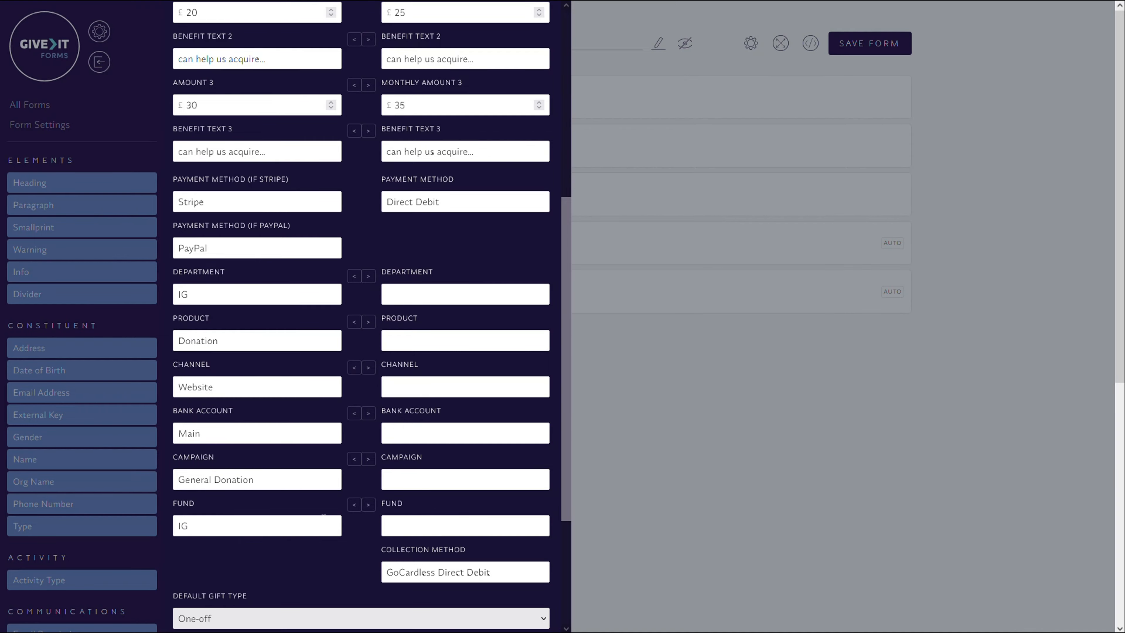
click(368, 278)
click(369, 324)
click(368, 370)
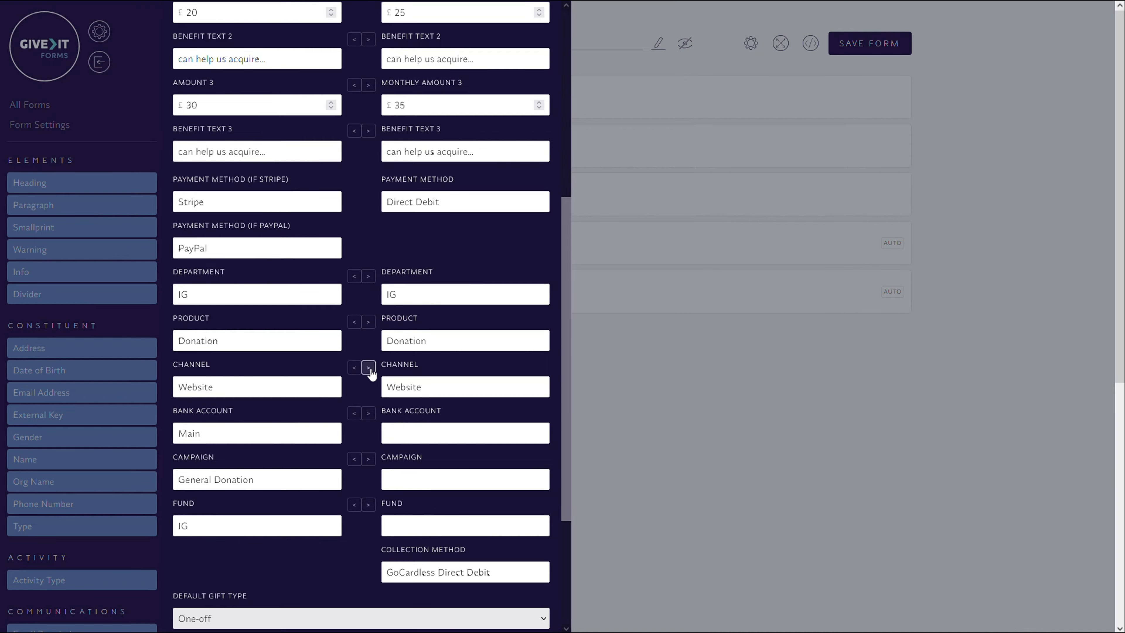
click(368, 414)
click(368, 459)
click(368, 505)
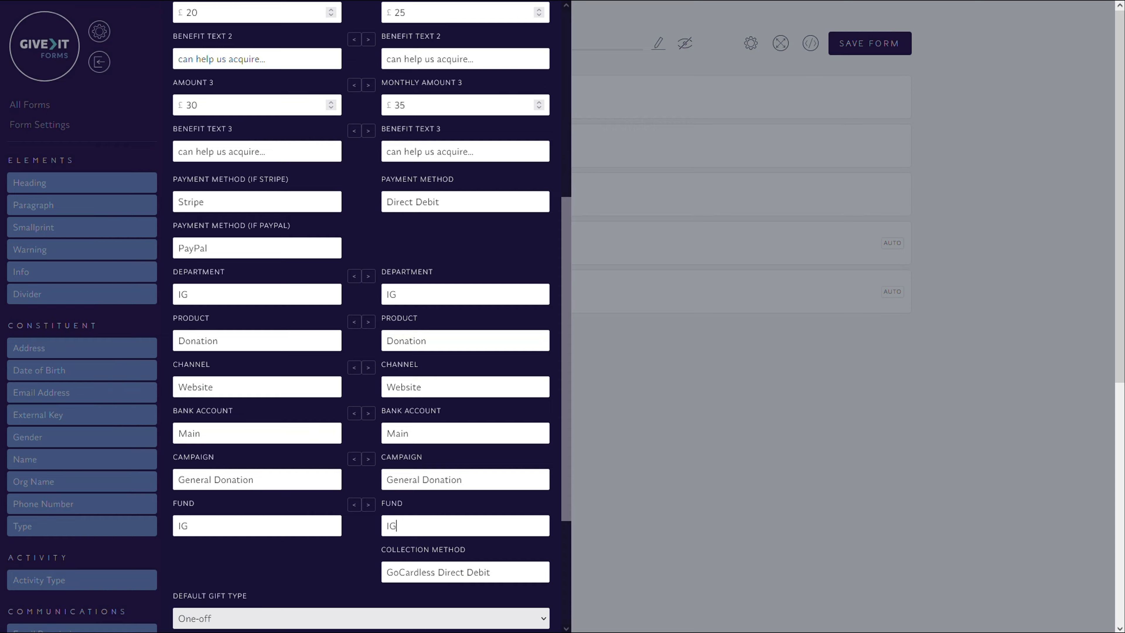
- Set the fund for monthly donations to IG Recurring
text(Recurring)
scroll(363, 528, up, 1)
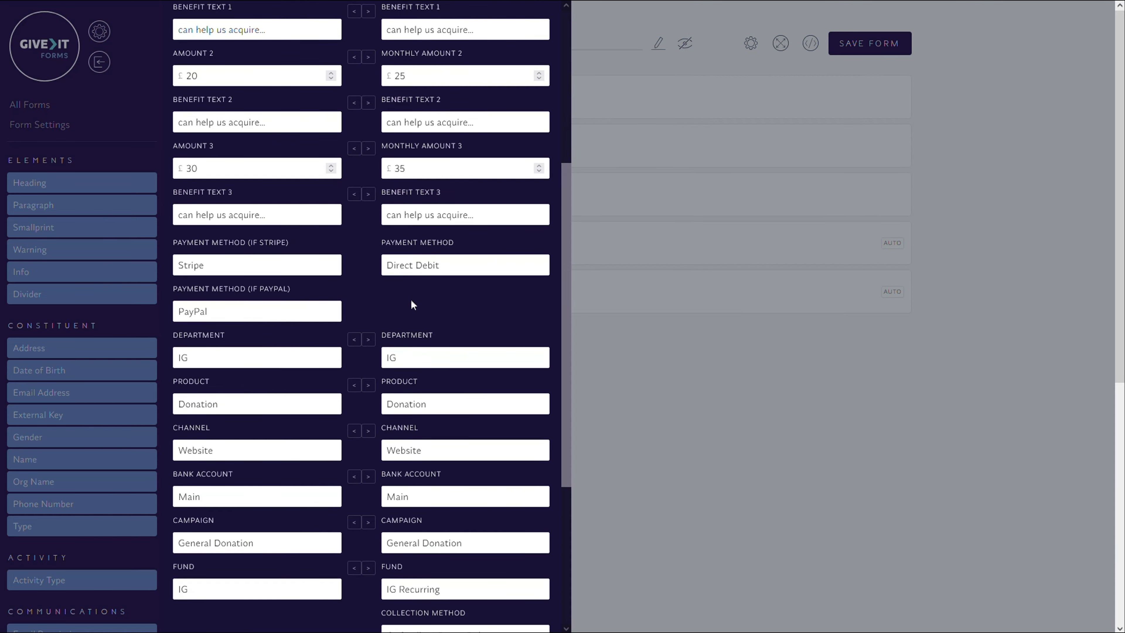
scroll(341, 345, down, 2)
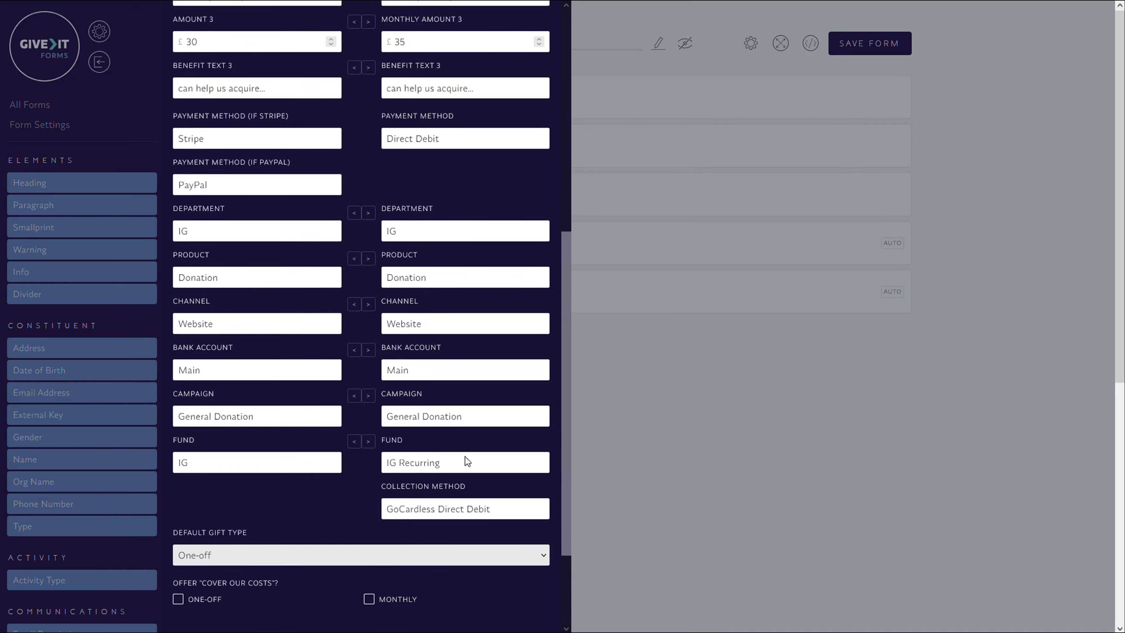
scroll(417, 429, up, 5)
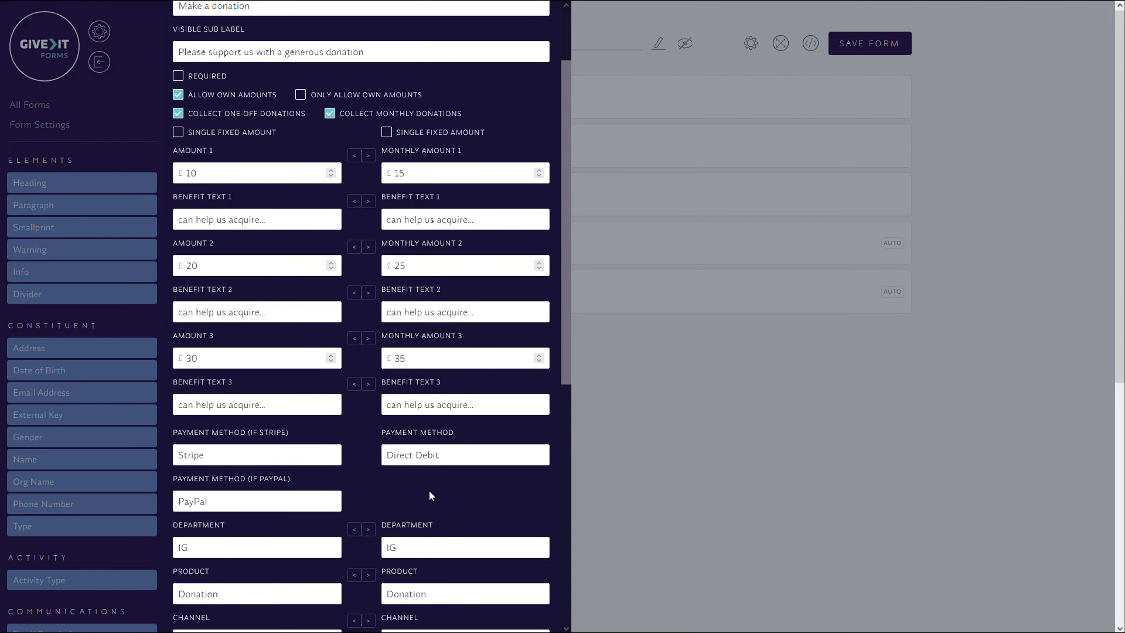
scroll(432, 495, down, 2)
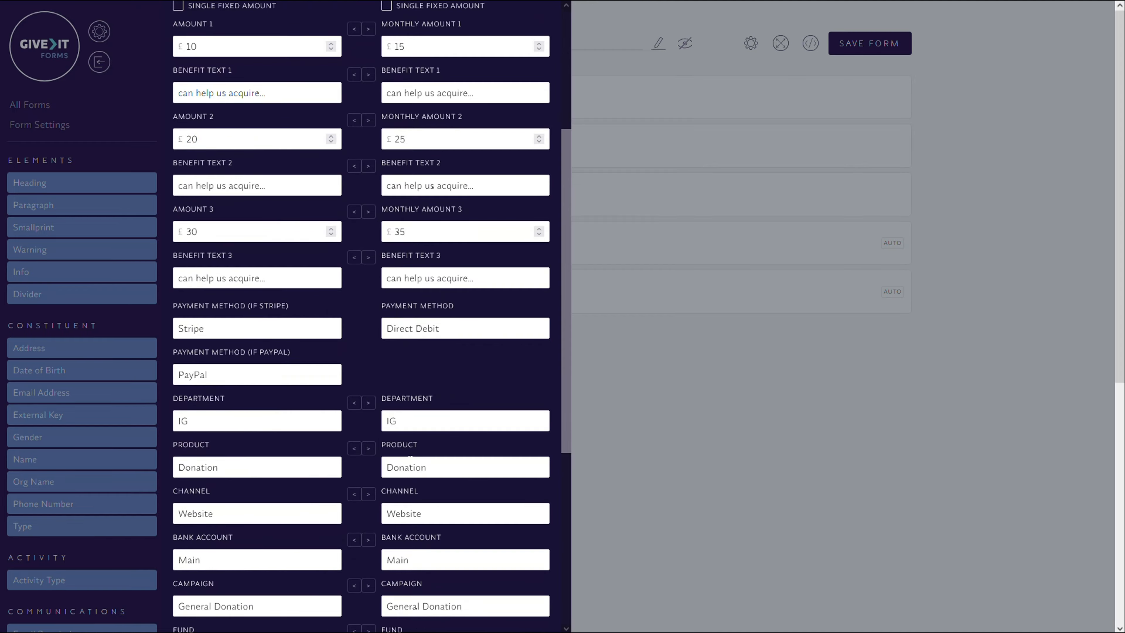
scroll(410, 455, down, 2)
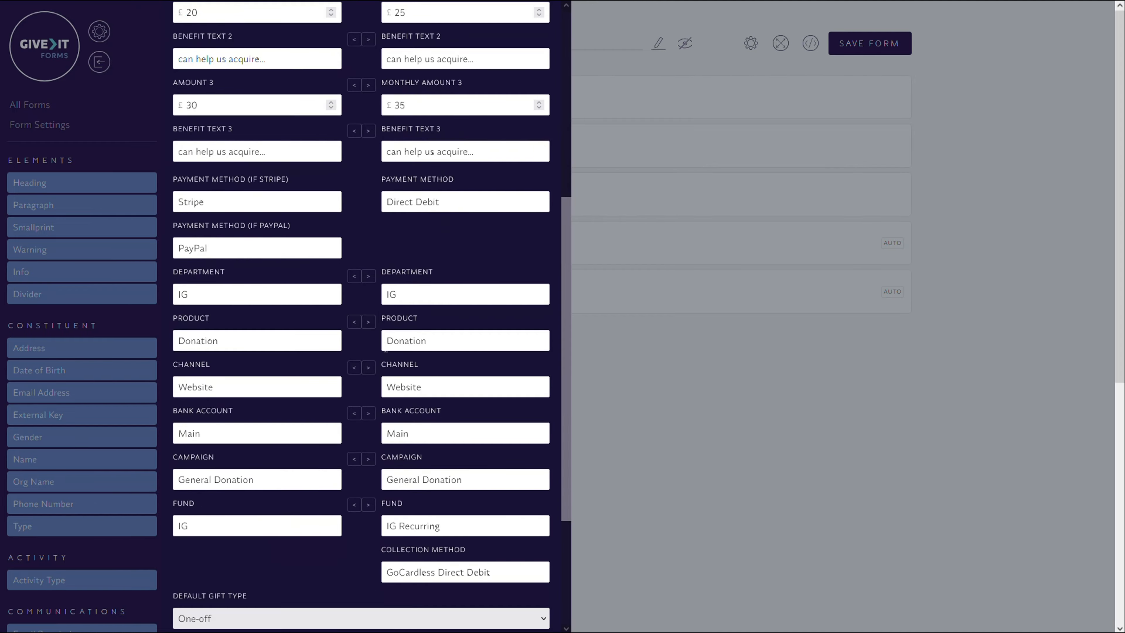
- Examine the default gift type options, keeping One-off selected
scroll(388, 308, down, 3)
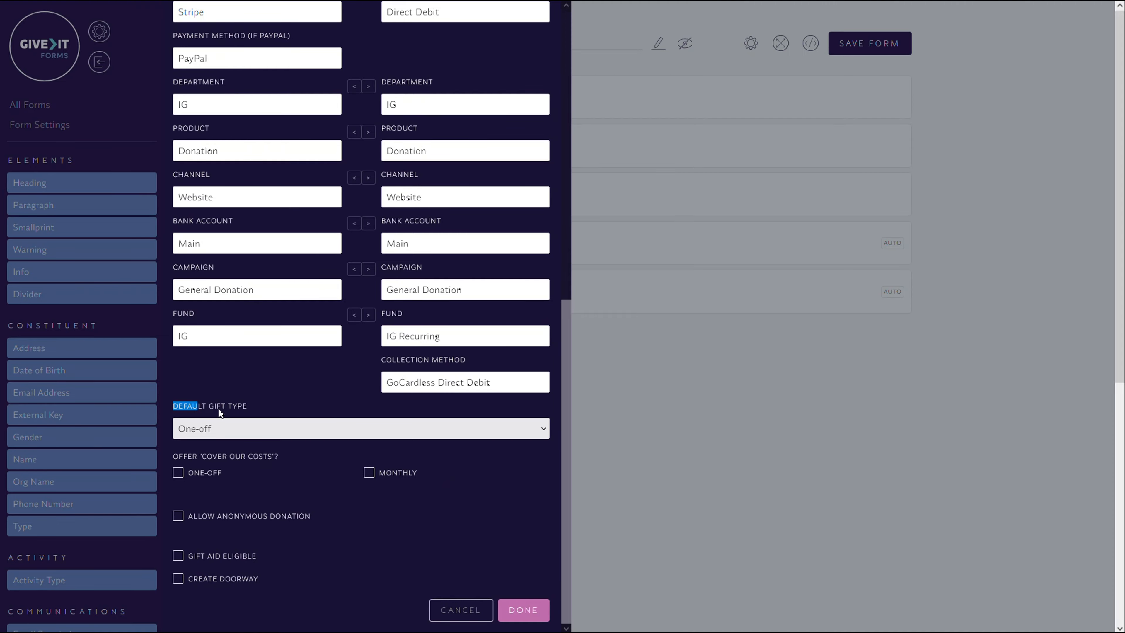
click(297, 434)
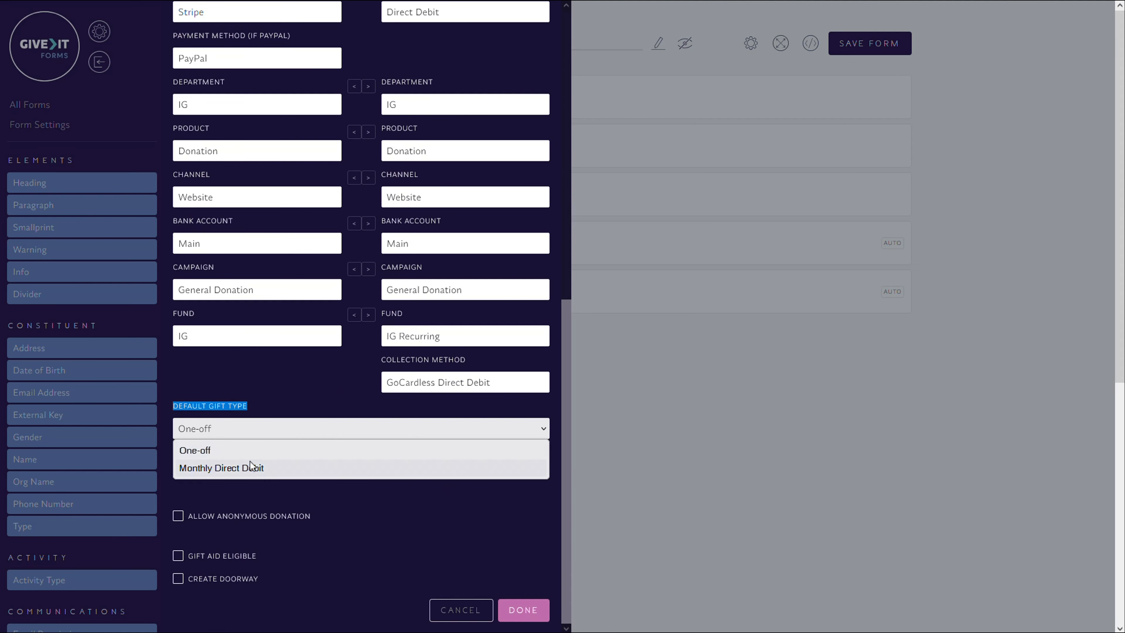
click(346, 339)
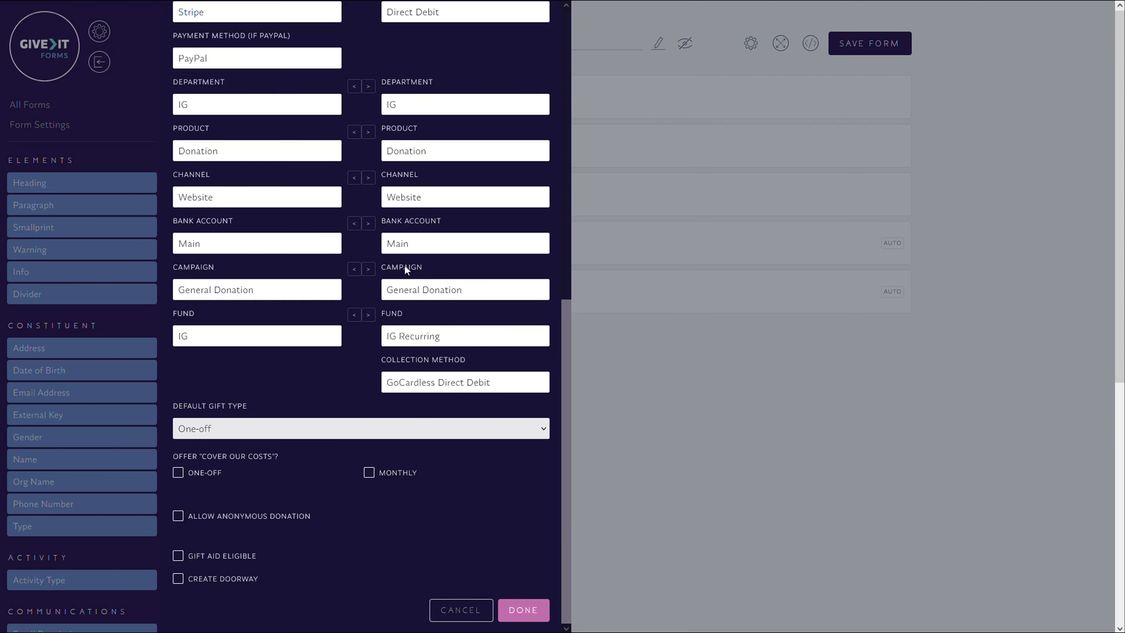
click(286, 433)
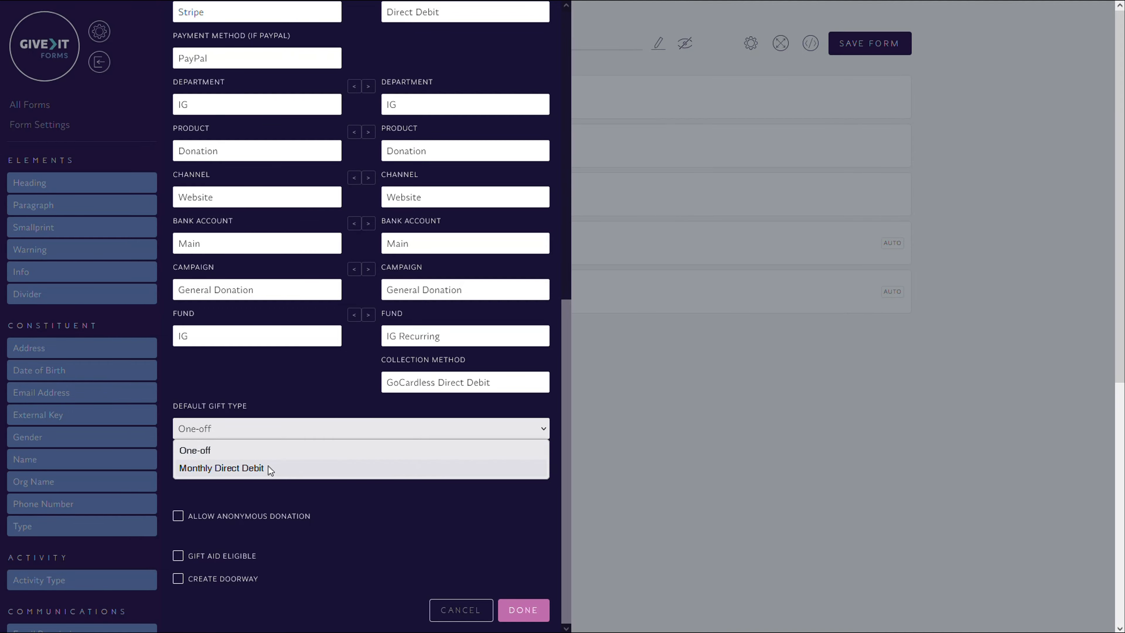
click(385, 455)
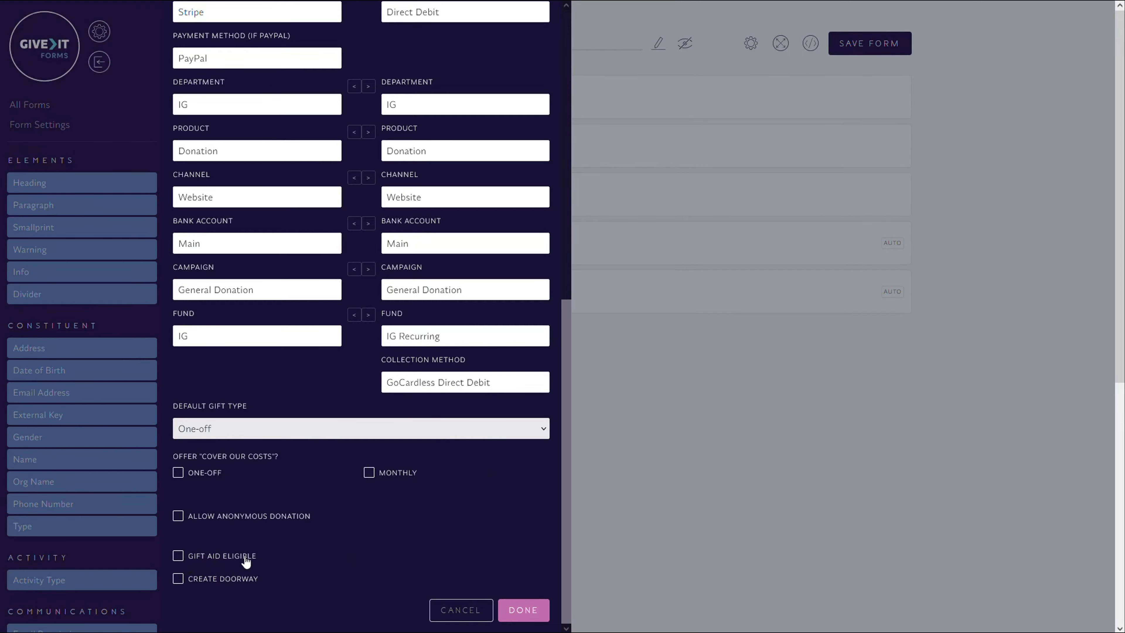
- Mark the donation as Gift Aid eligible and finish the donation element
click(179, 559)
scroll(289, 522, up, 12)
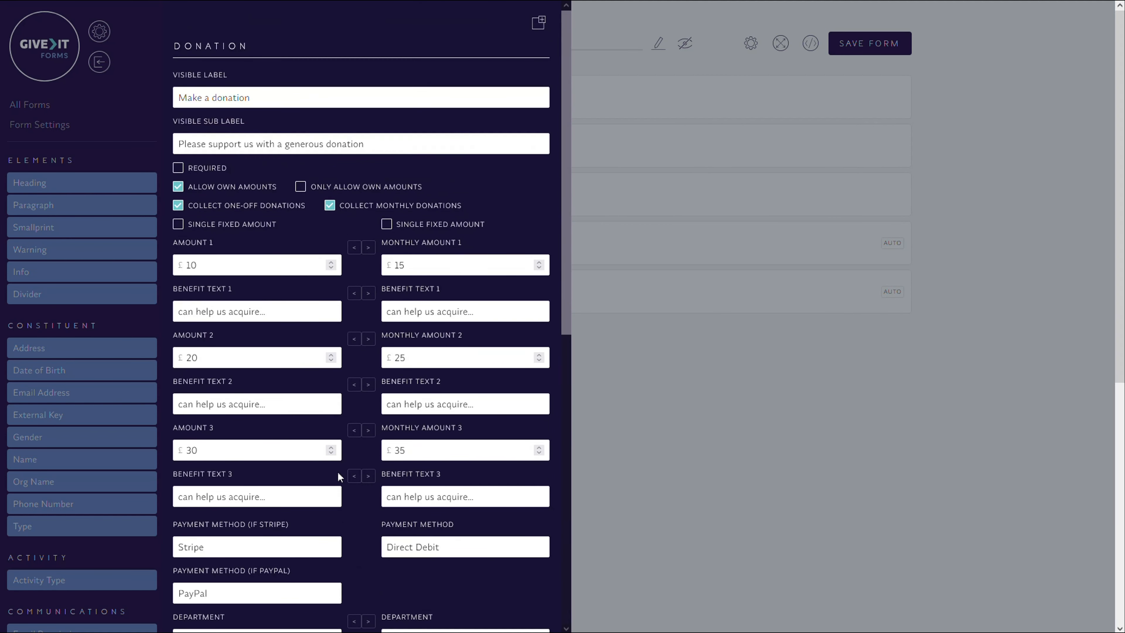
scroll(428, 381, down, 12)
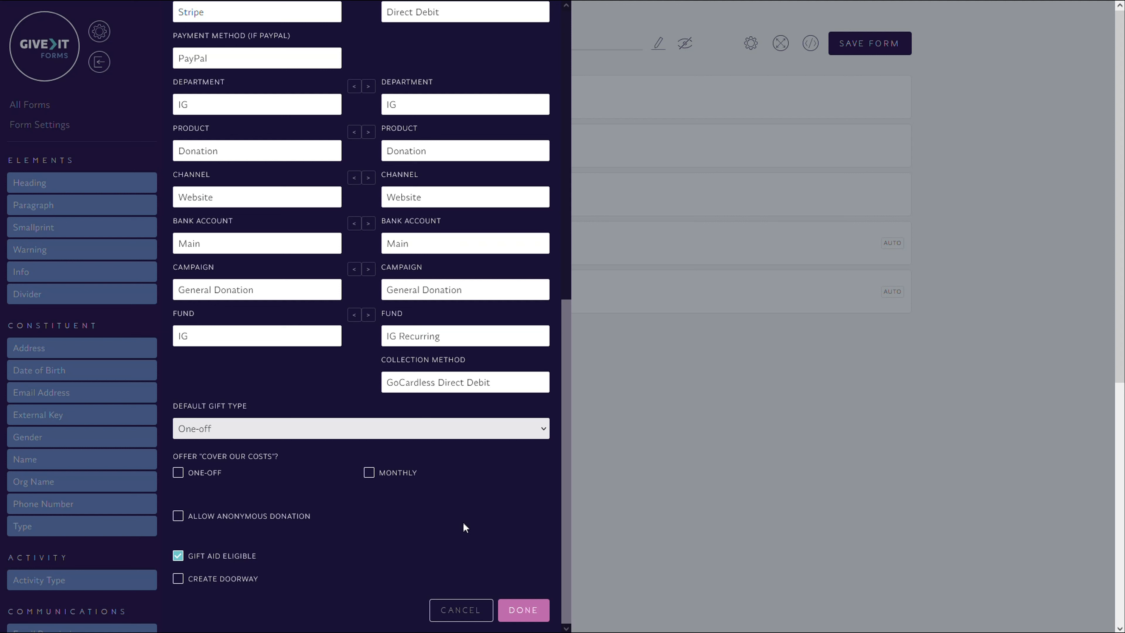
click(179, 557)
click(180, 558)
click(532, 610)
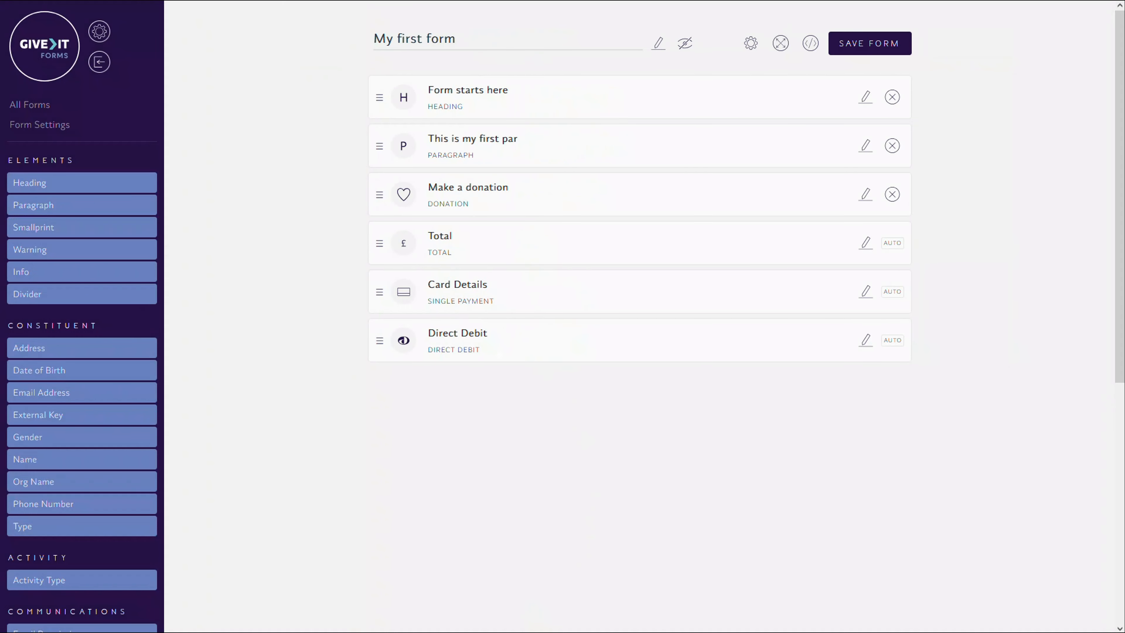
- Label the total element "Payment Total" with the sub label "Amount to pay:" and apply the changes
mouse_move(563, 195)
mouse_down()
mouse_move(585, 195)
mouse_move(563, 196)
mouse_up()
click(865, 246)
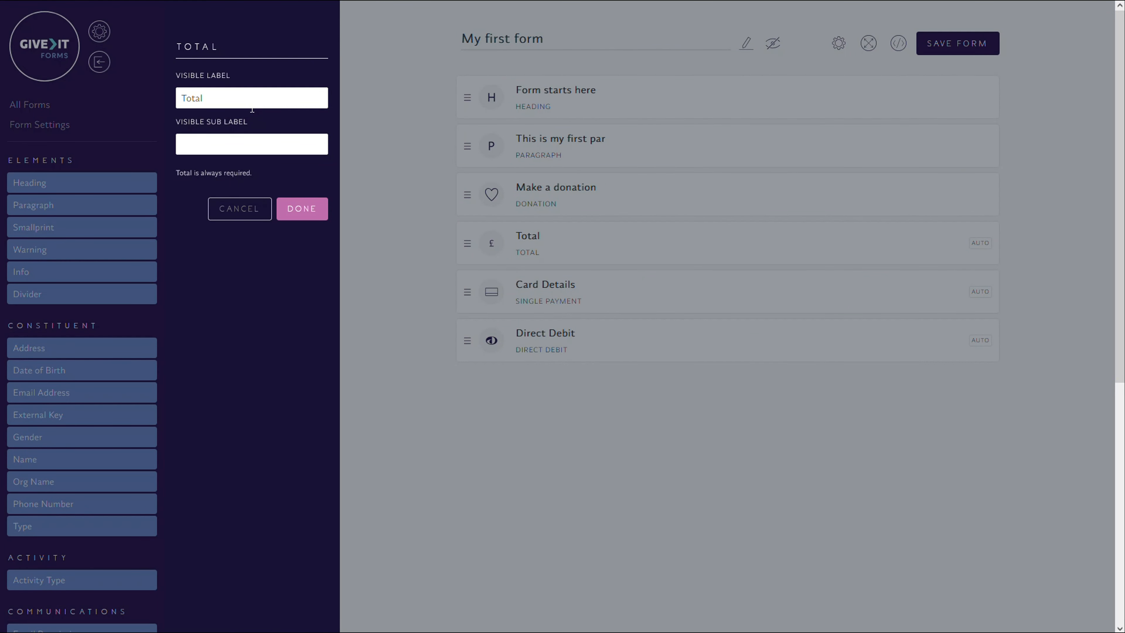
text(Payment)
click(203, 146)
text(AMount to pay:)
key(Home)
key(Right)
key(Right)
key(BackSpace)
text(m)
drag(177, 173, 250, 170)
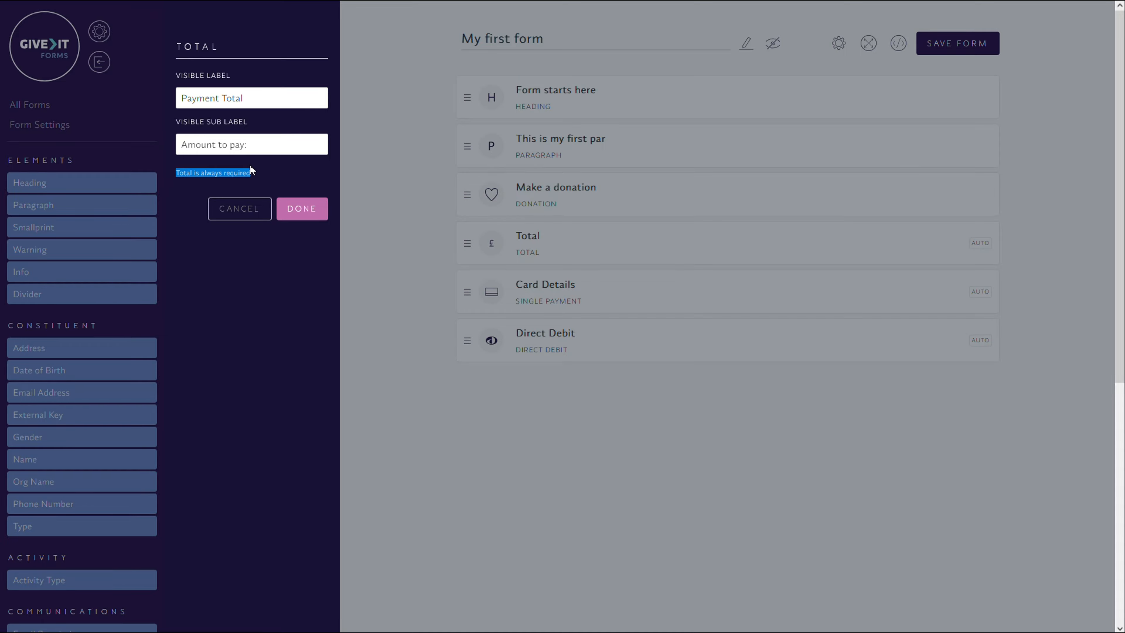
click(319, 216)
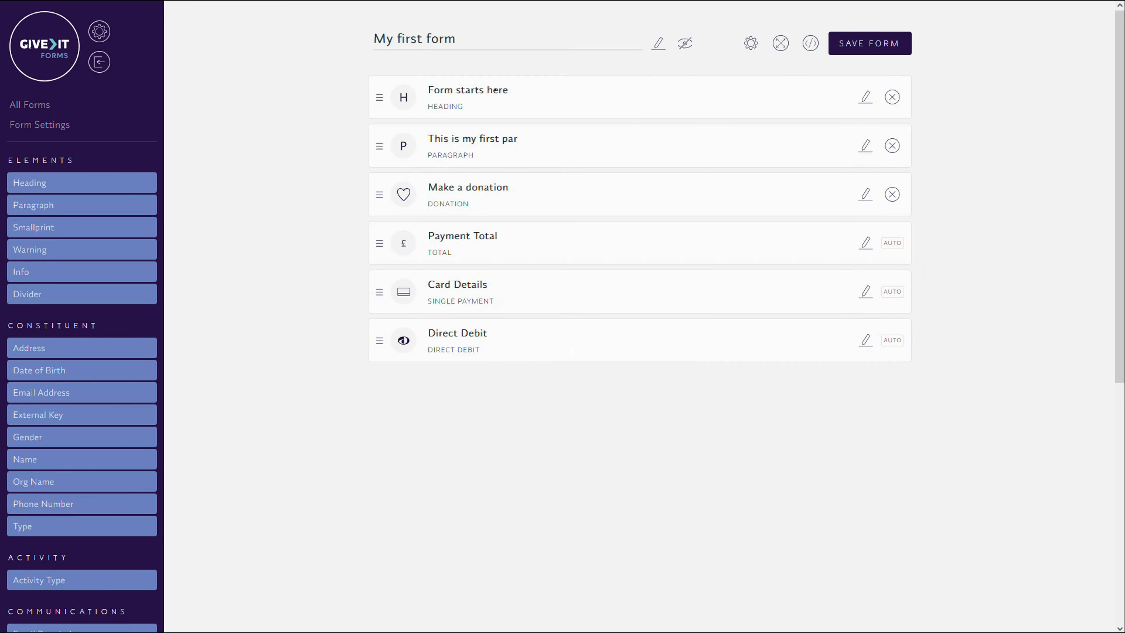
- Examine the settings of the Card Details and Direct Debit elements, closing both without changes
click(865, 291)
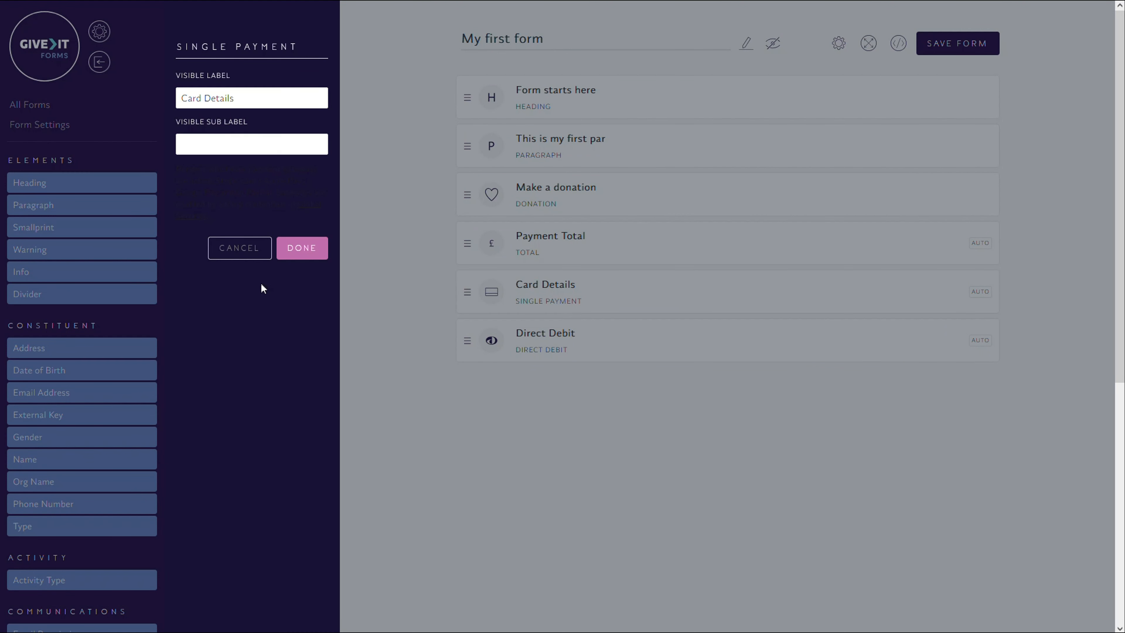
click(250, 253)
click(735, 344)
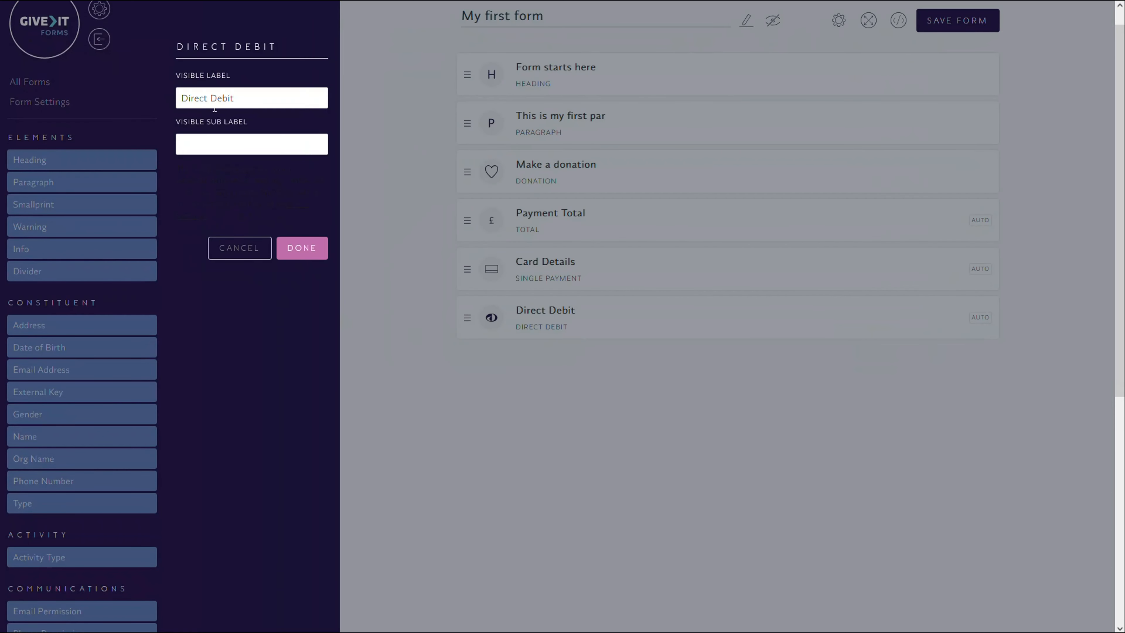
click(239, 251)
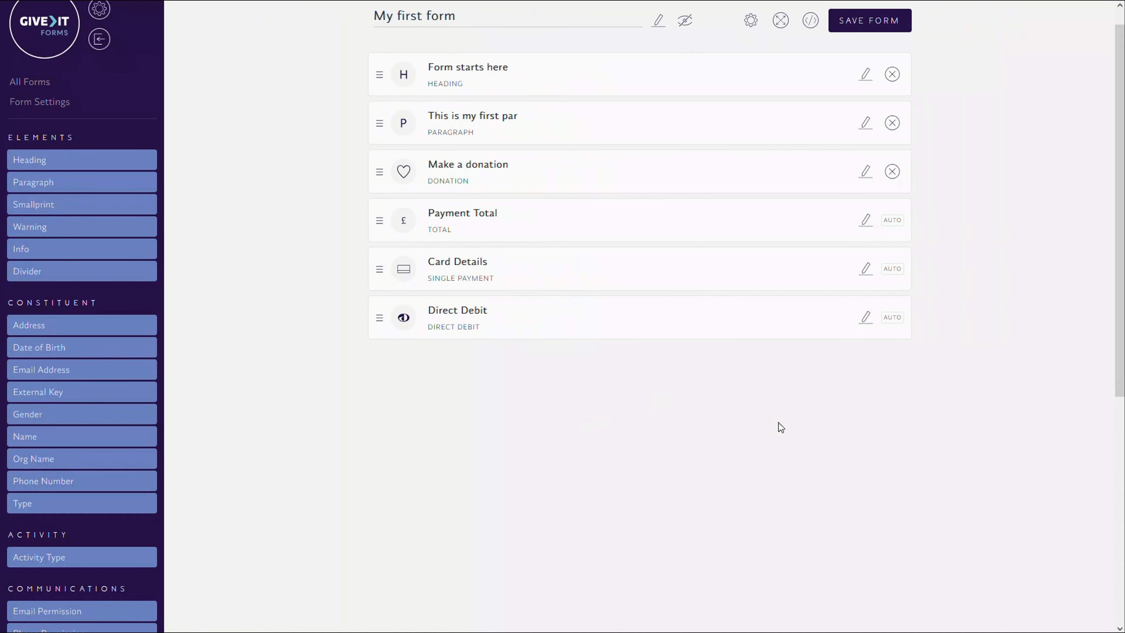
- Save the form and preview it with a one-off donation of £10 chosen
scroll(768, 427, up, 1)
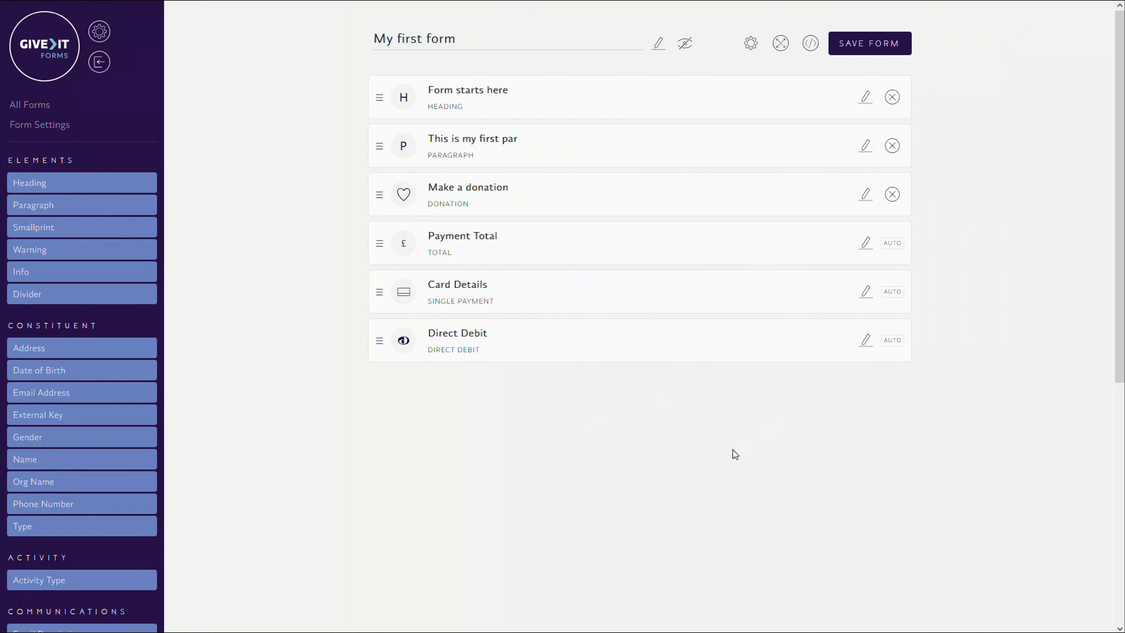
click(866, 43)
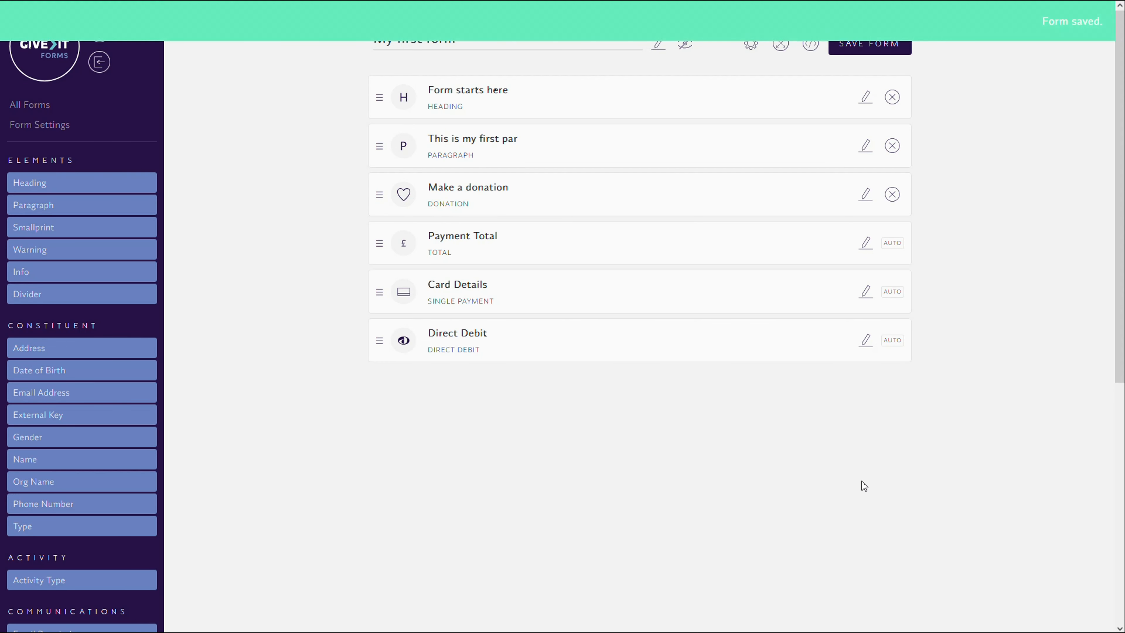
click(780, 44)
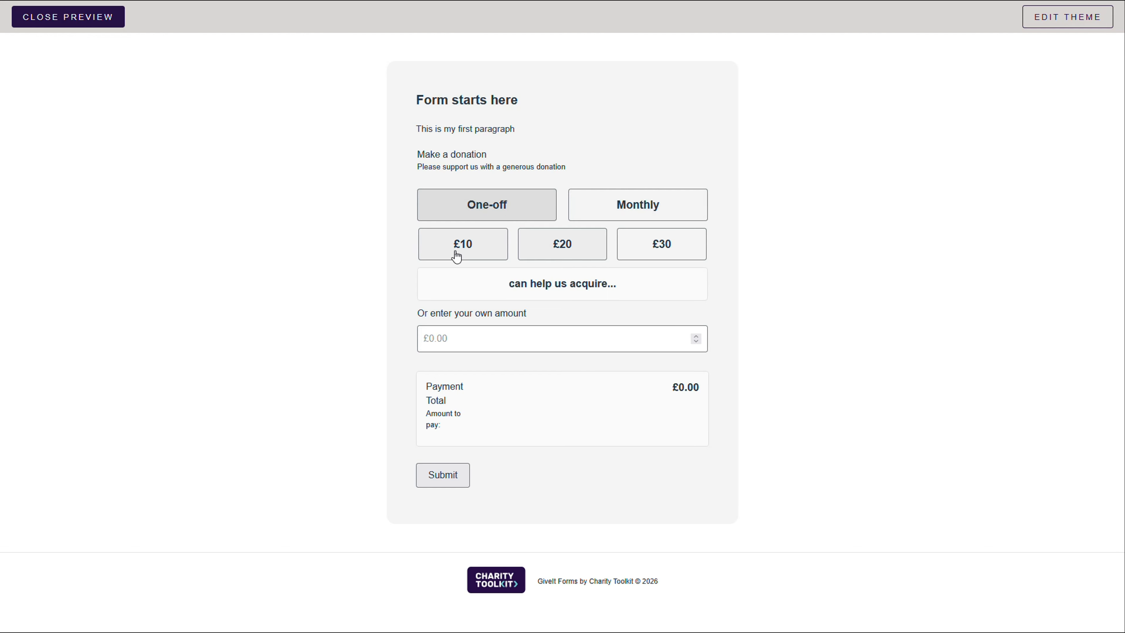
click(479, 248)
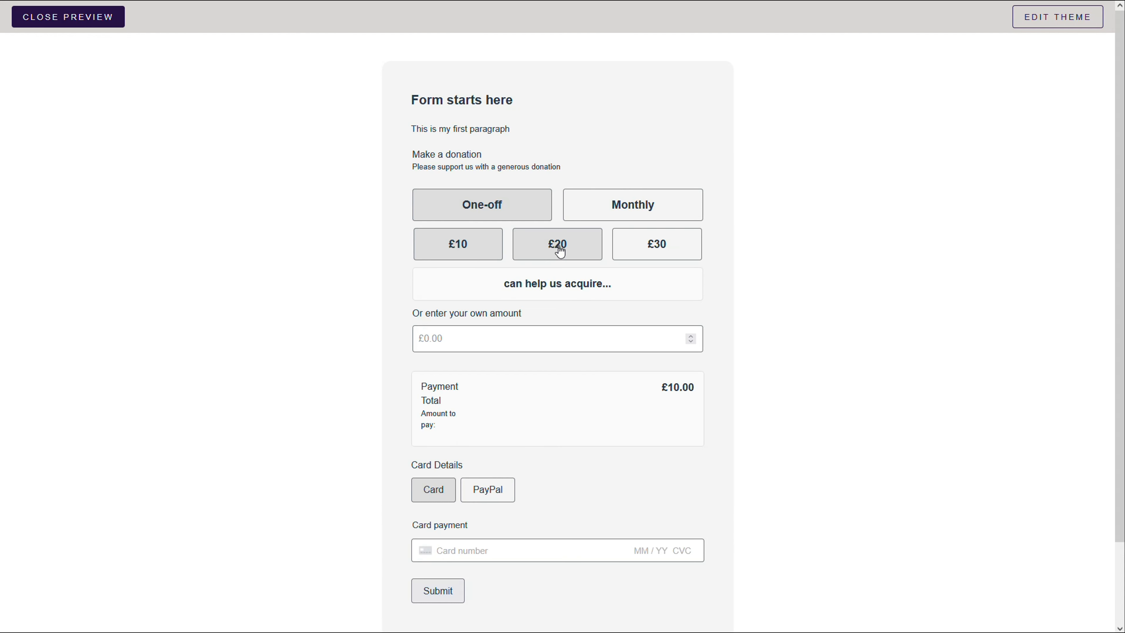
- Try the one-off amounts £20, £30 and £10 in the form preview and check the payment total
click(556, 246)
click(647, 245)
click(571, 254)
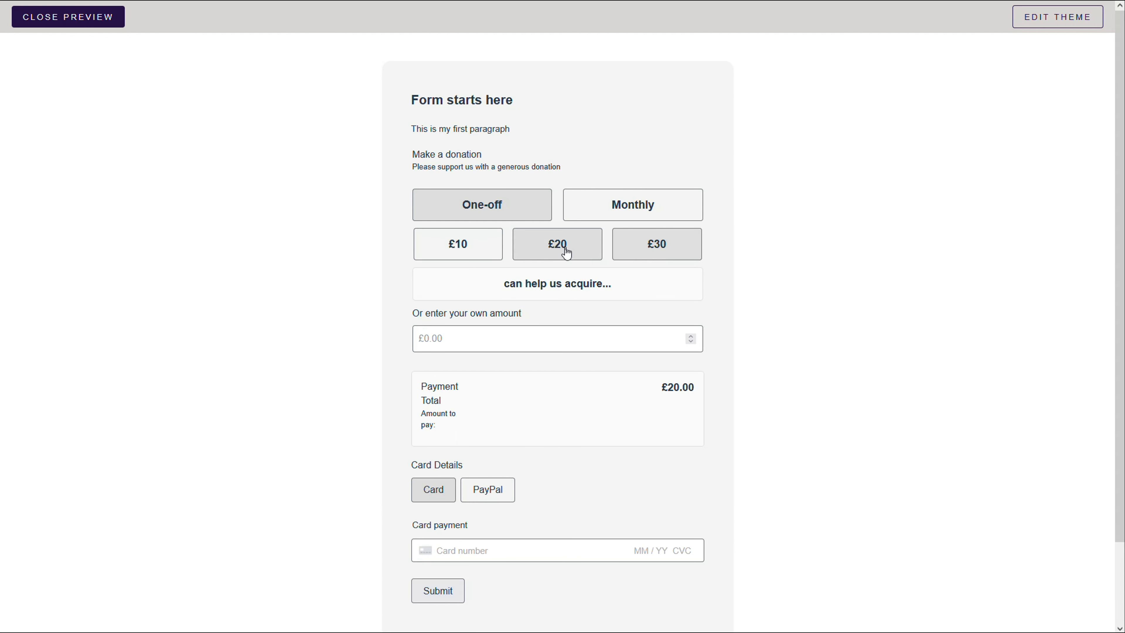
click(477, 247)
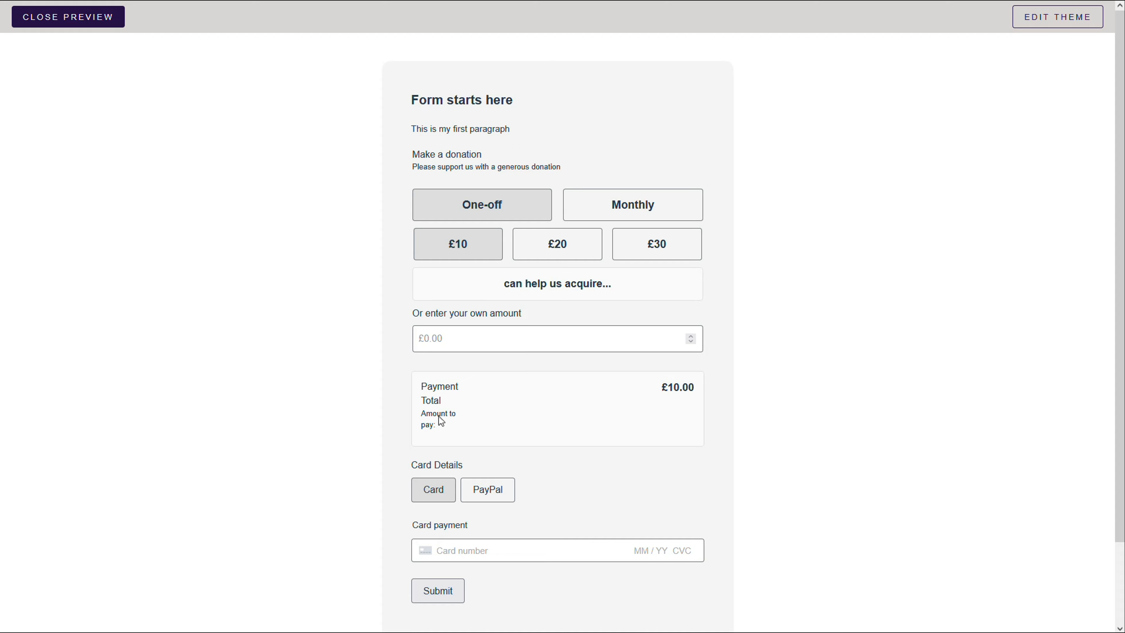
double_click(713, 391)
click(542, 315)
click(563, 253)
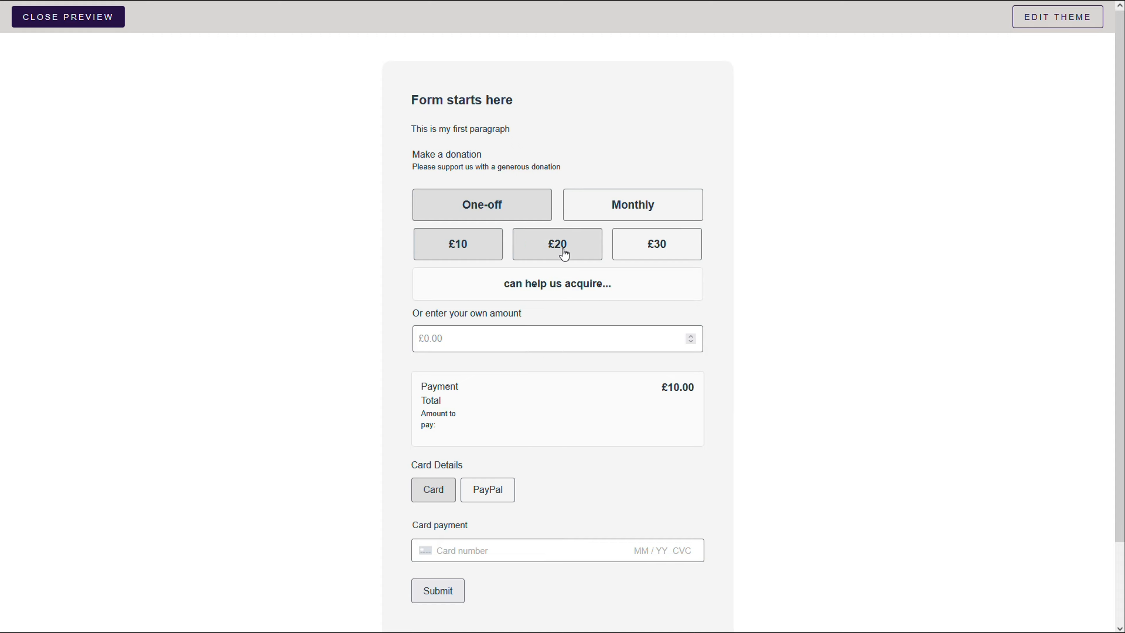
- Preview a monthly donation of £25, then expand and collapse the Direct Debit Guarantee text
click(628, 214)
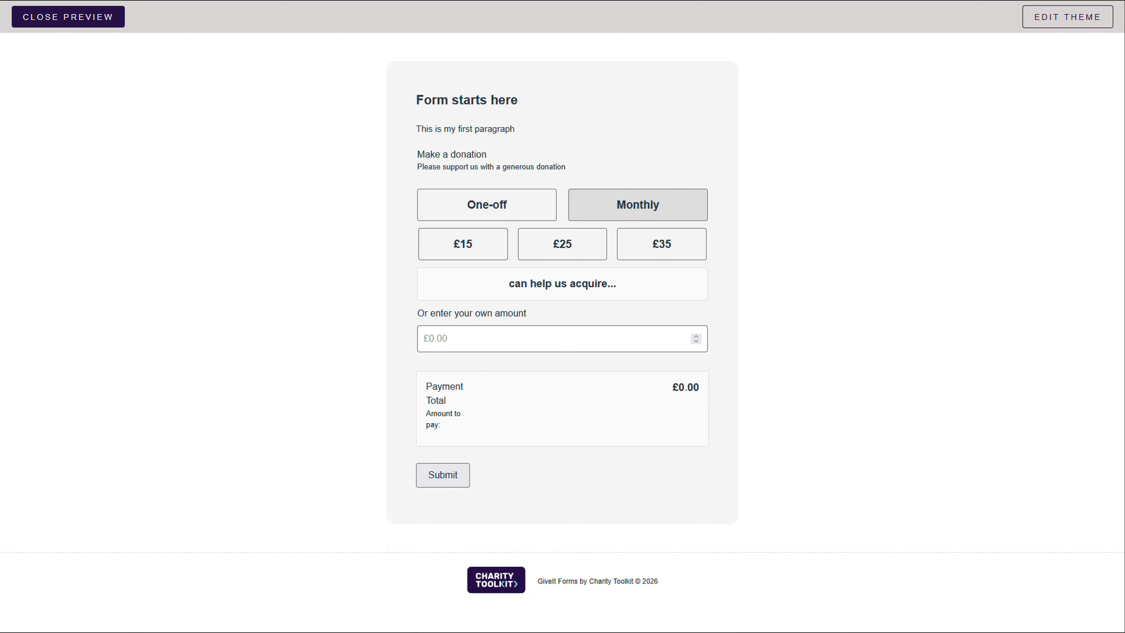
click(577, 254)
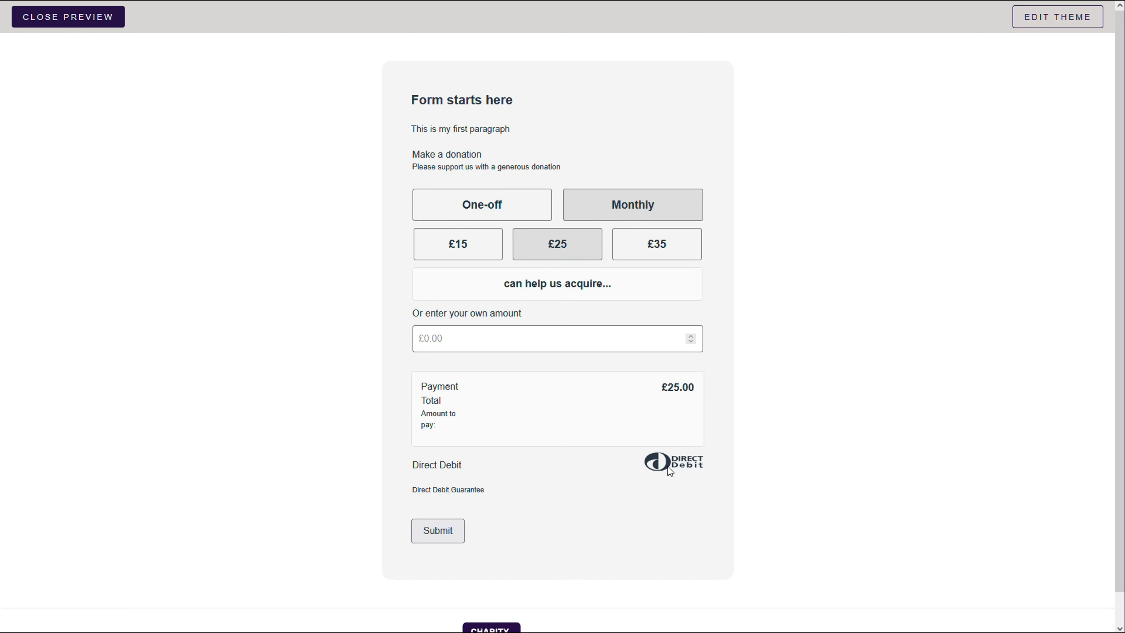
click(472, 494)
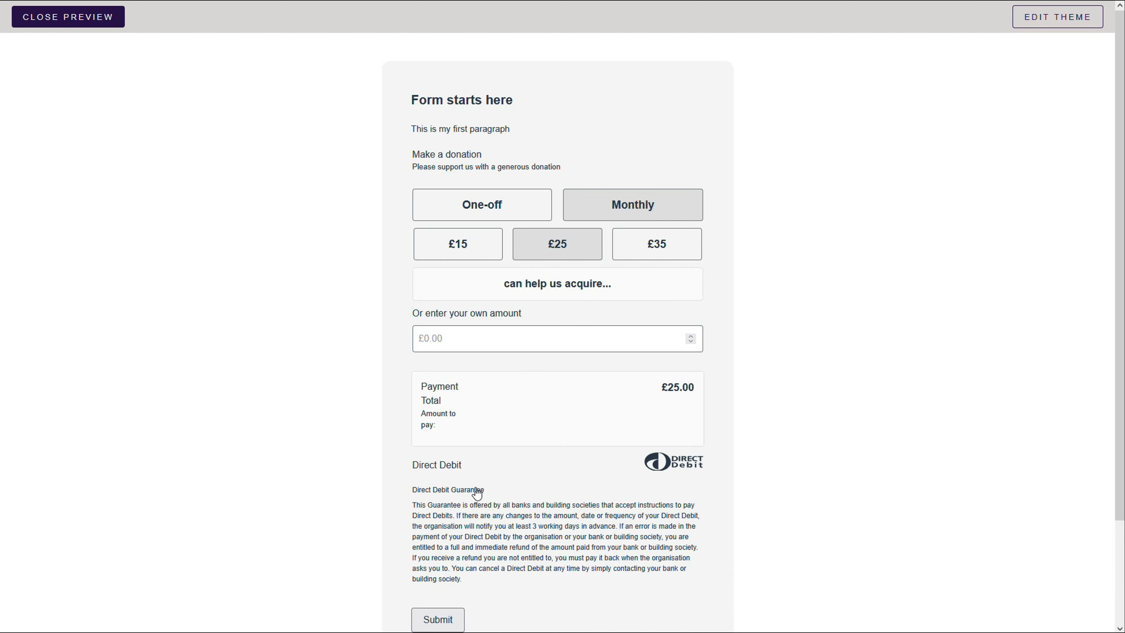
click(478, 492)
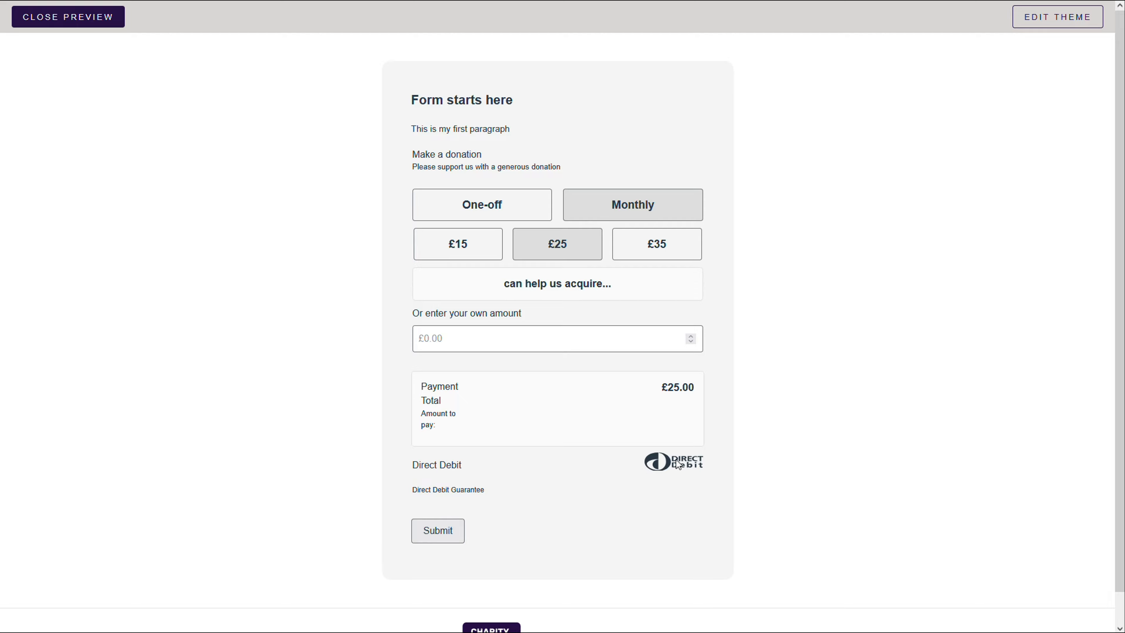
- Test the own amount field in the monthly preview with a custom donation of 23
drag(449, 314, 522, 314)
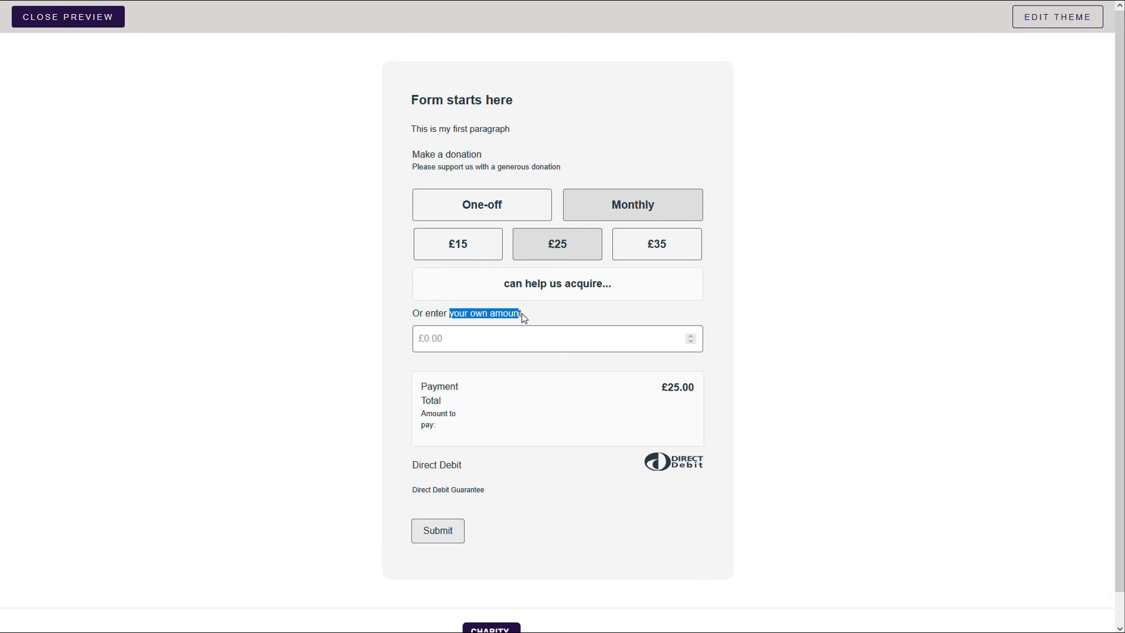
click(691, 336)
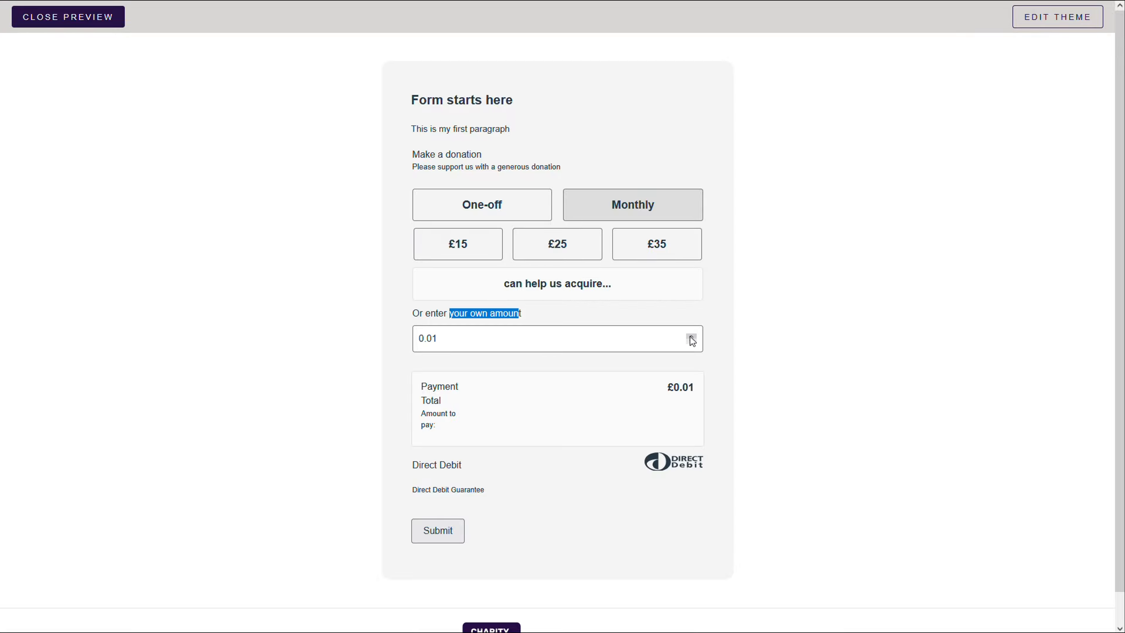
click(690, 336)
click(690, 336)
click(691, 336)
click(691, 336)
click(690, 336)
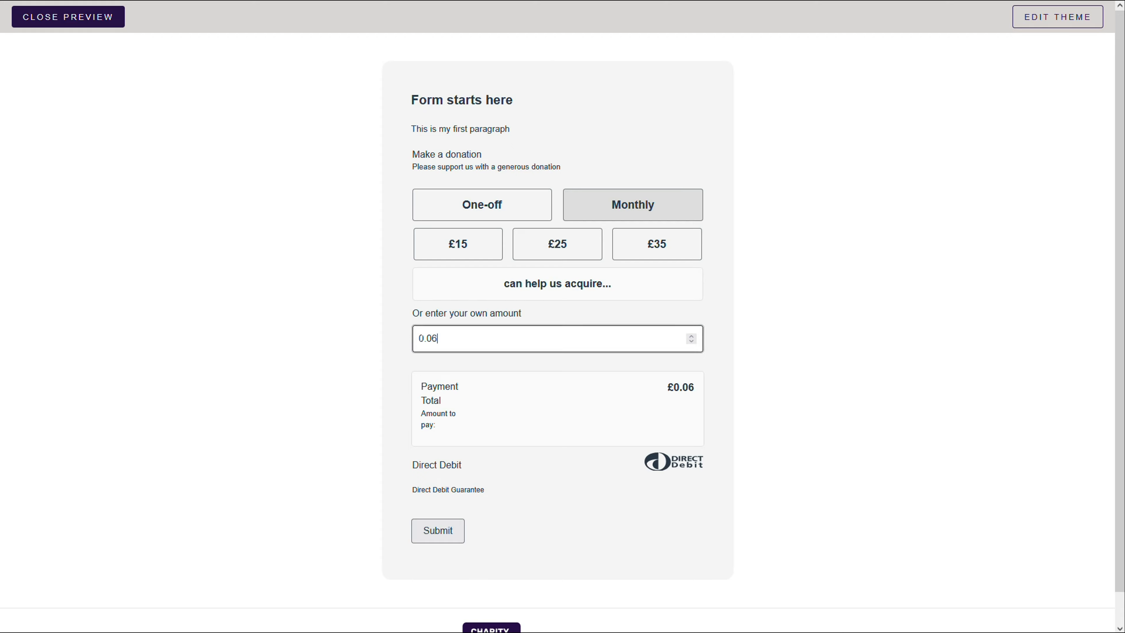
key(ctrl+a)
text(23)
click(749, 359)
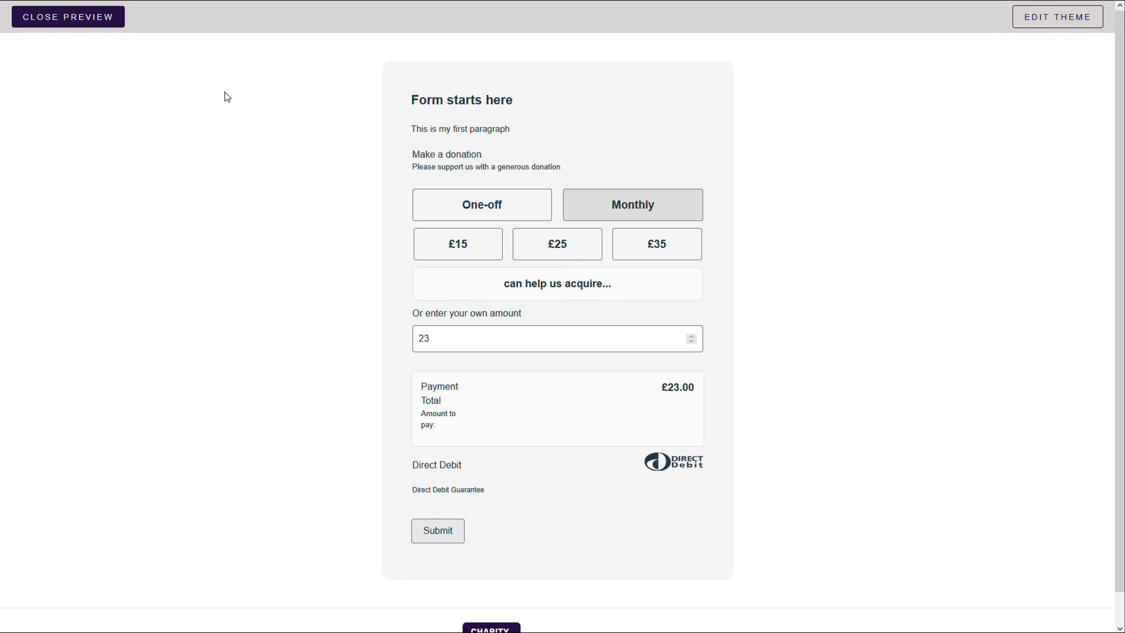
- Close the preview and review the donation element's amounts, payment methods and fund settings without changing them
click(99, 19)
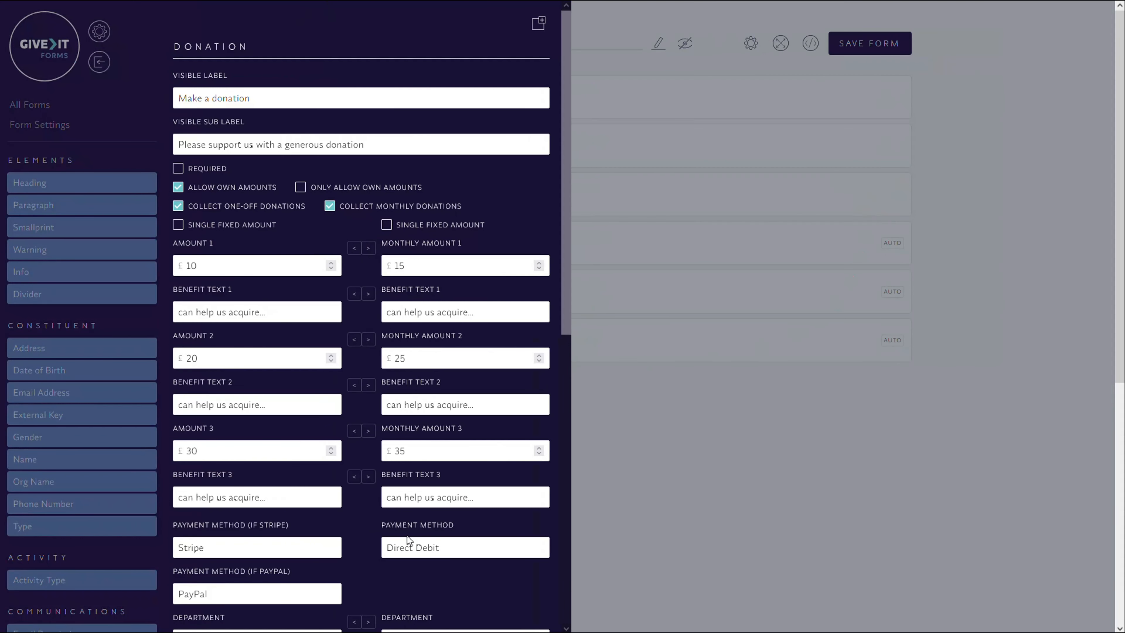
scroll(408, 539, down, 3)
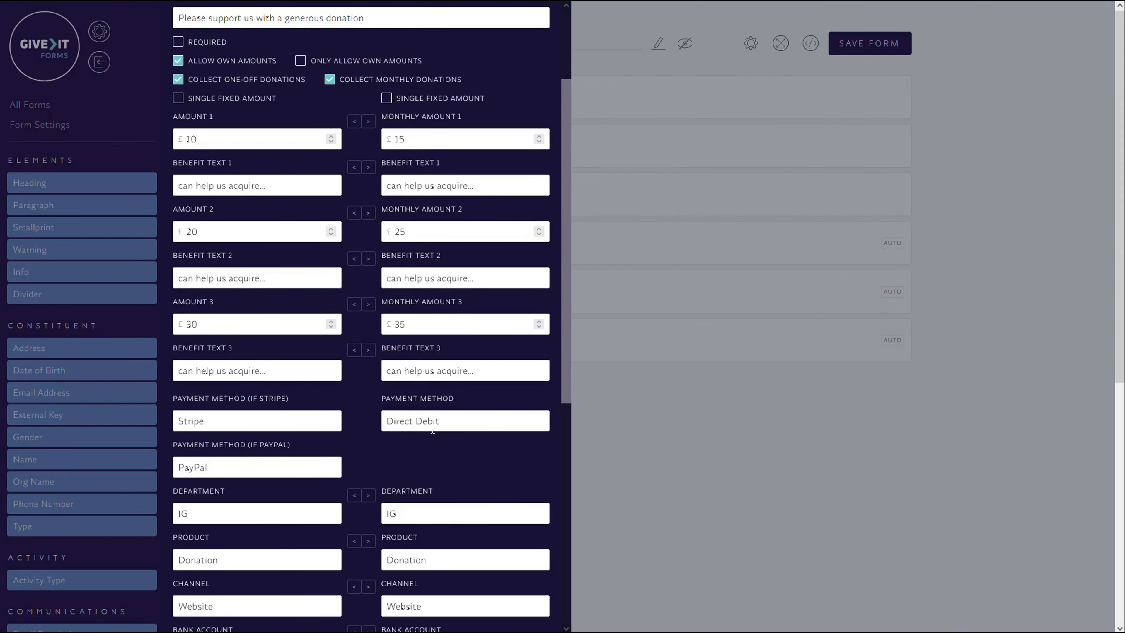
scroll(432, 386, down, 1)
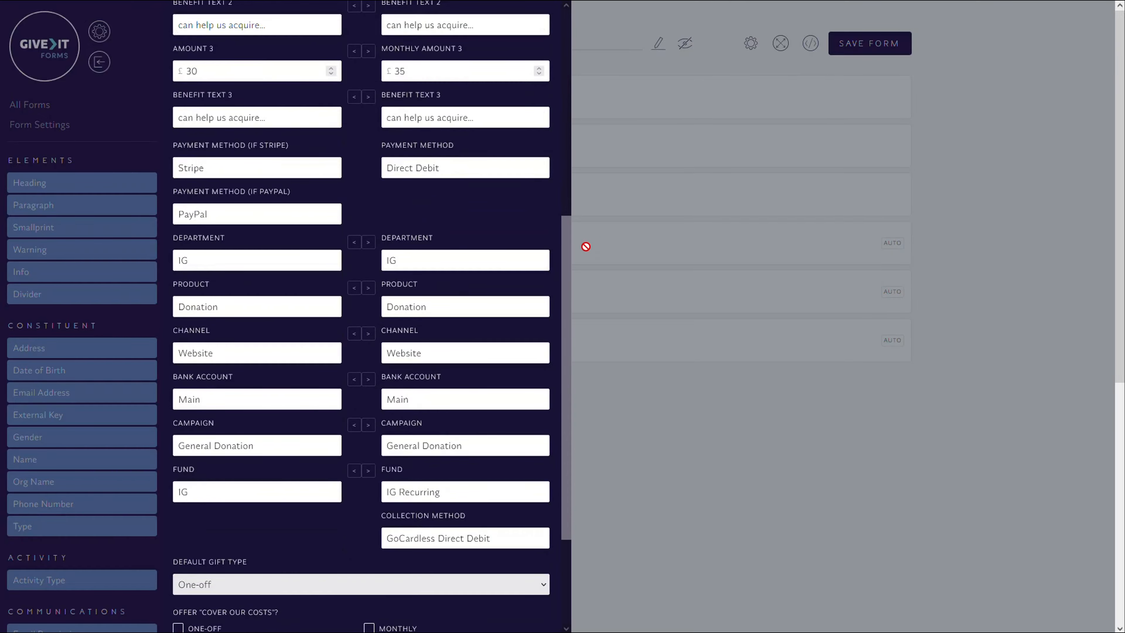
click(610, 316)
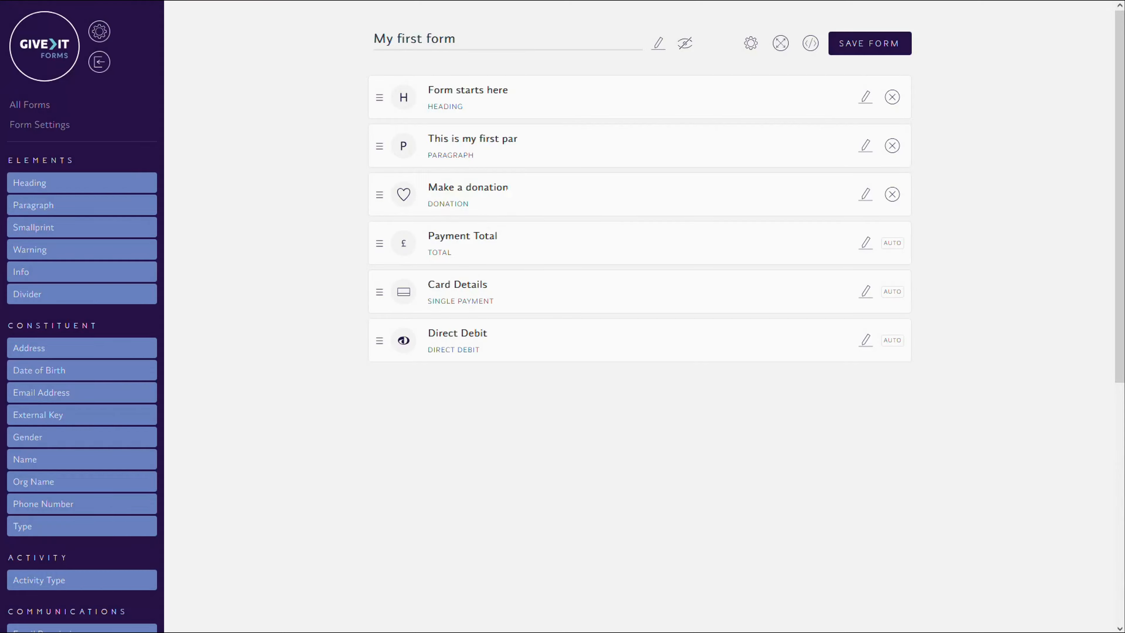
- Add a Donation Message element to the end of the form and review its settings, leaving it not required
scroll(296, 293, down, 8)
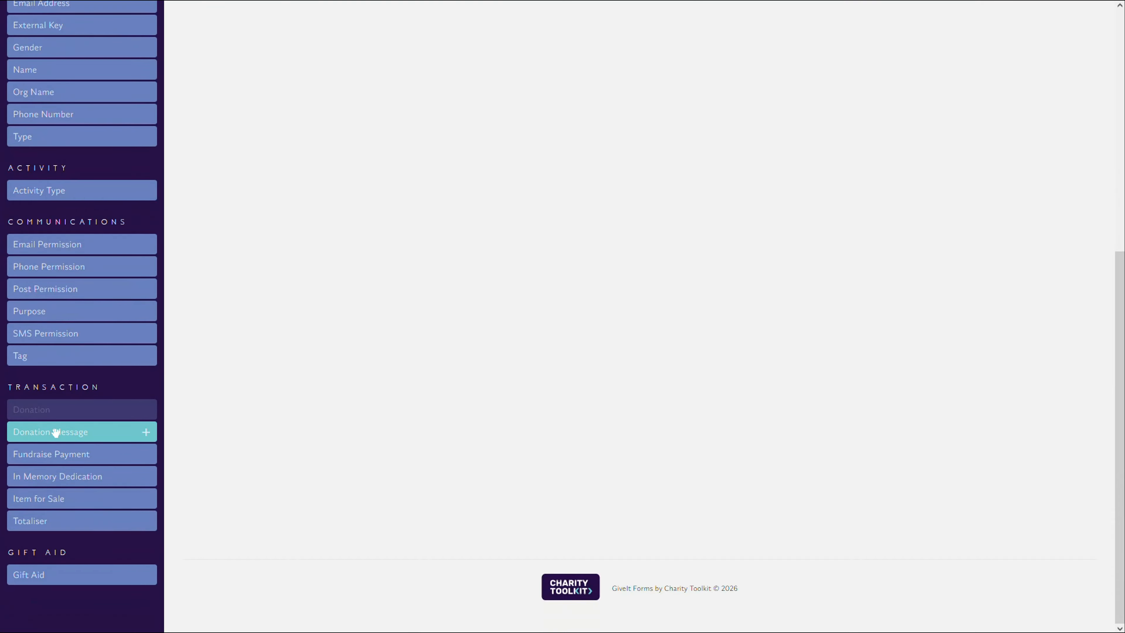
drag(55, 432, 574, 227)
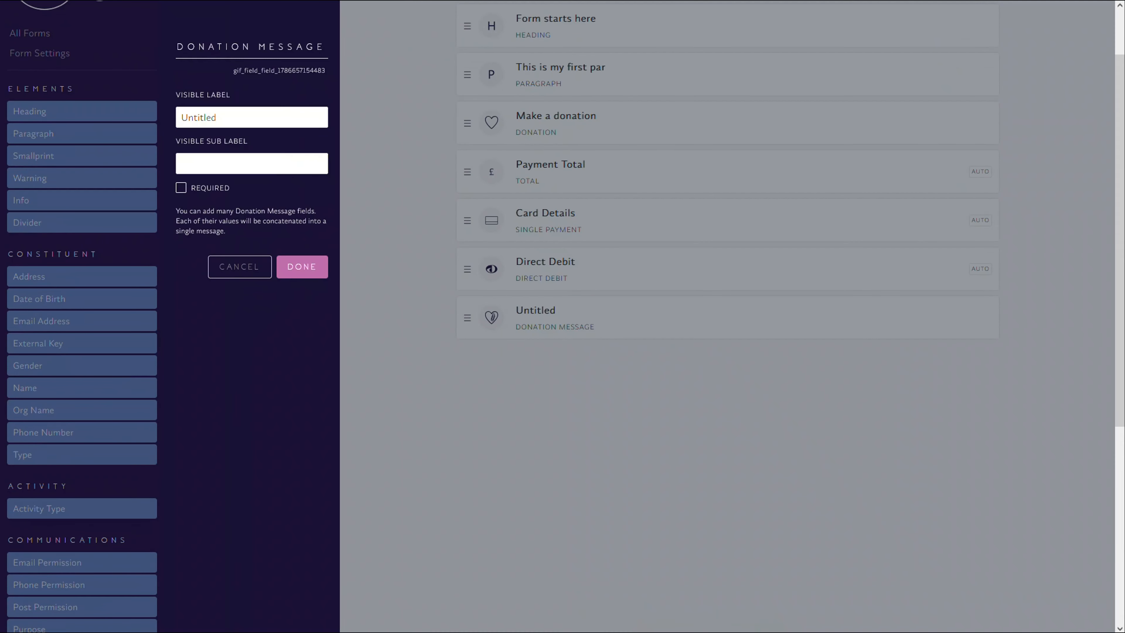
double_click(201, 117)
click(181, 188)
click(182, 189)
drag(177, 211, 228, 230)
click(250, 238)
drag(216, 210, 268, 231)
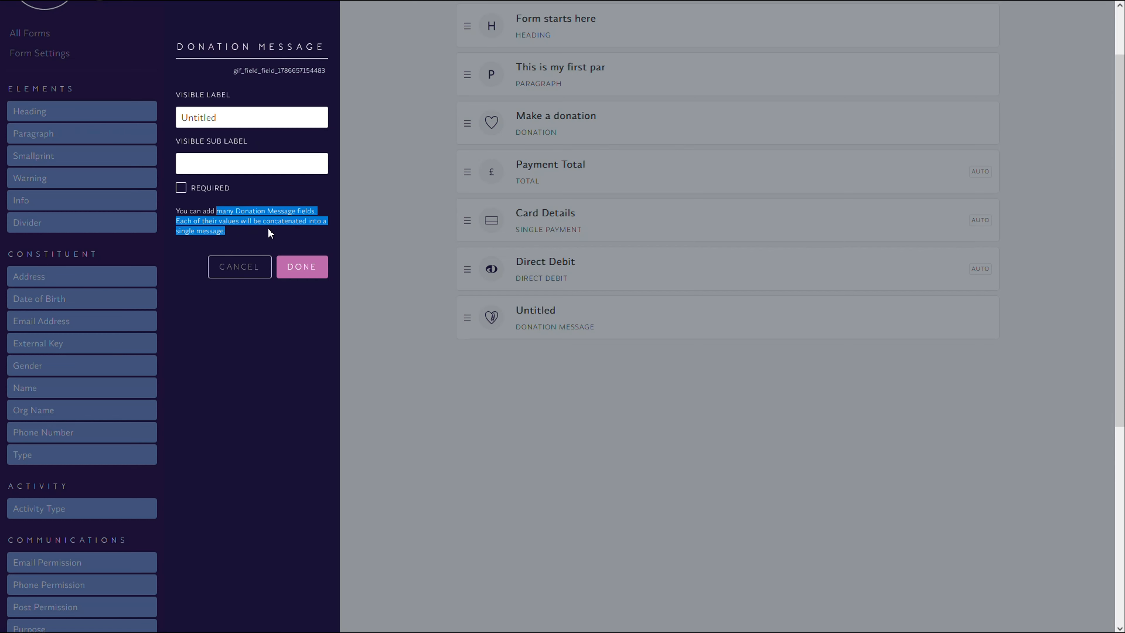
click(291, 231)
- Label the donation message element "Tell us about why you are donating today" and apply the change
drag(220, 118, 92, 114)
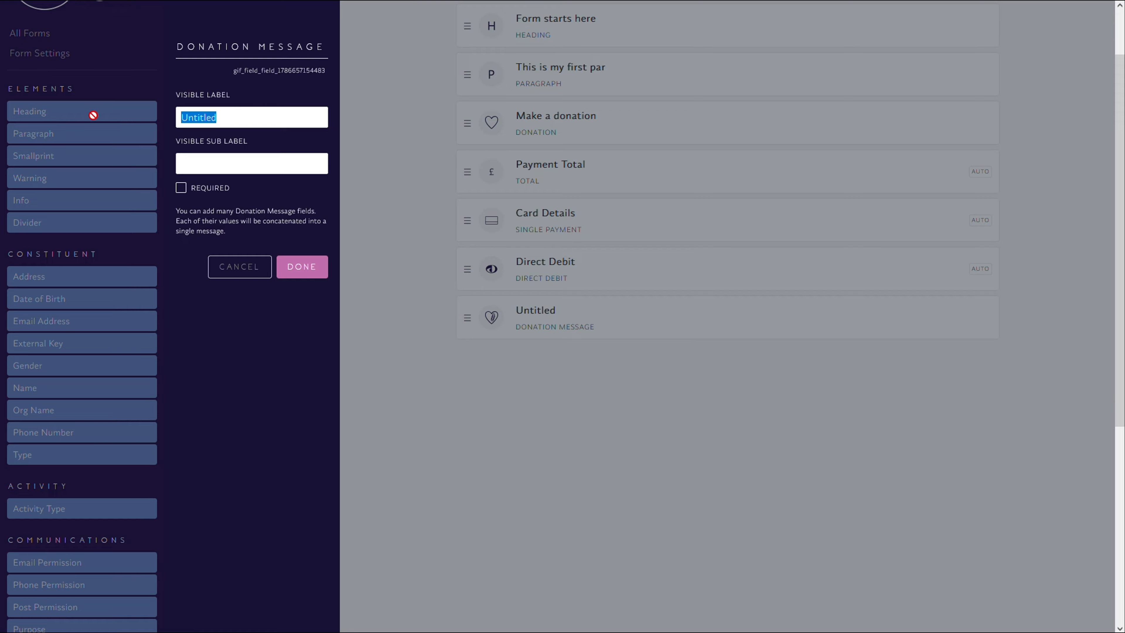
text(Tell us about why y)
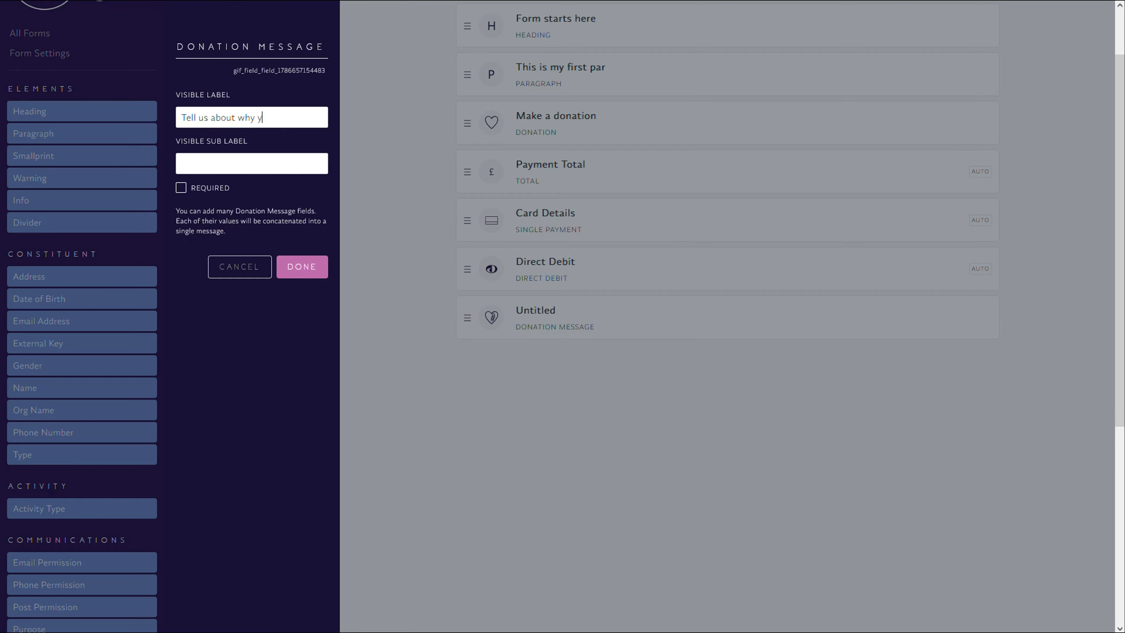
text(ou are donating today)
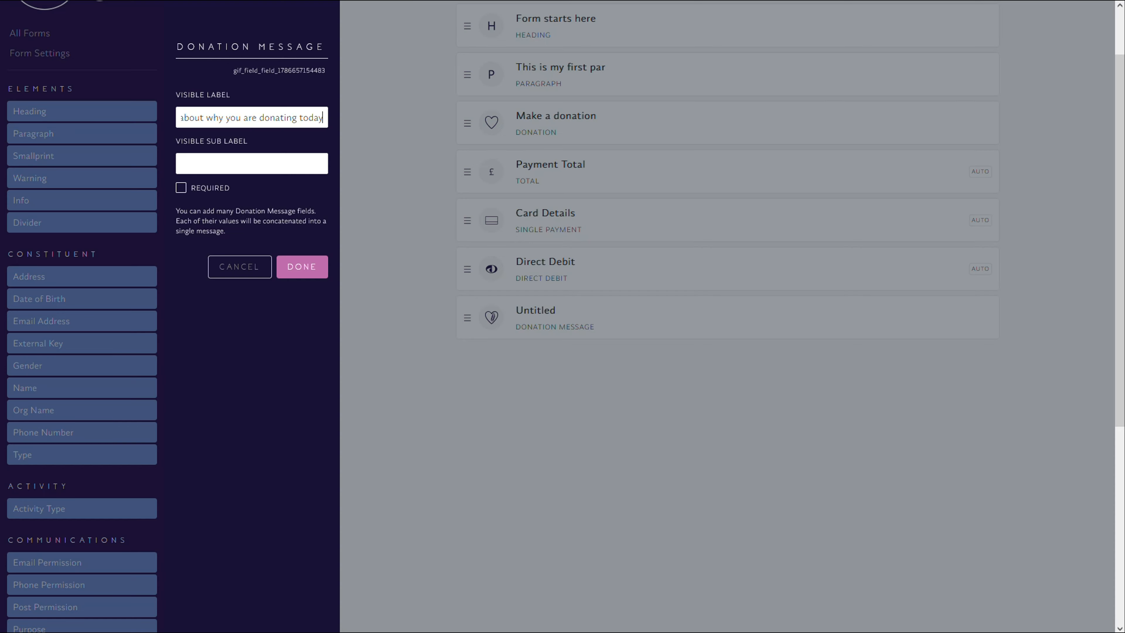
click(299, 271)
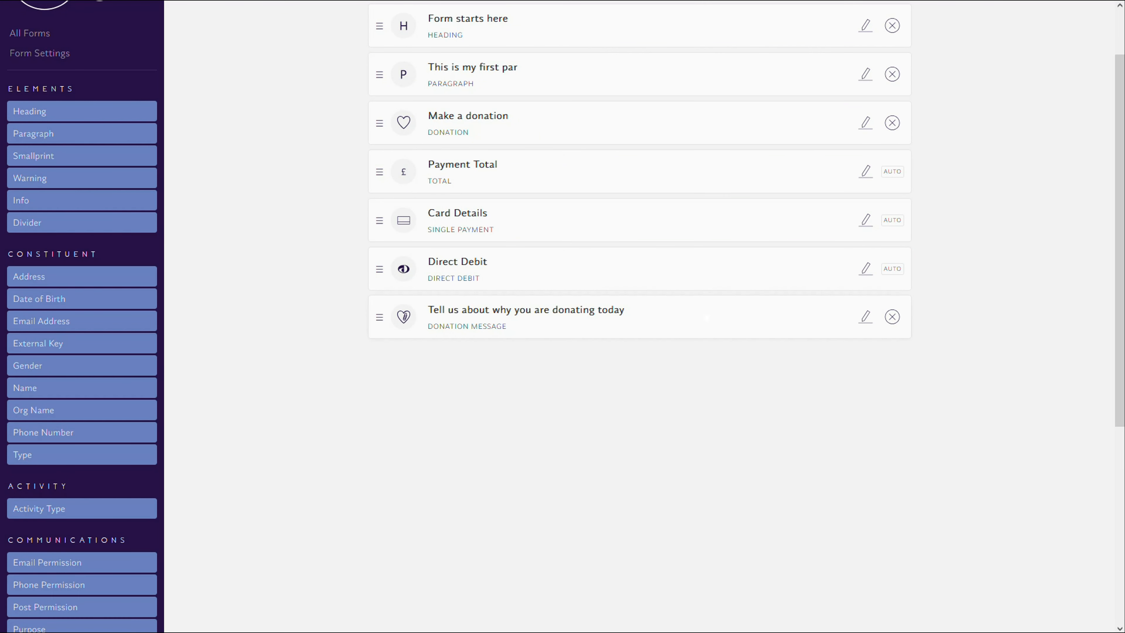
- Move the donation message element directly below "Make a donation" and save the form
drag(379, 317, 343, 108)
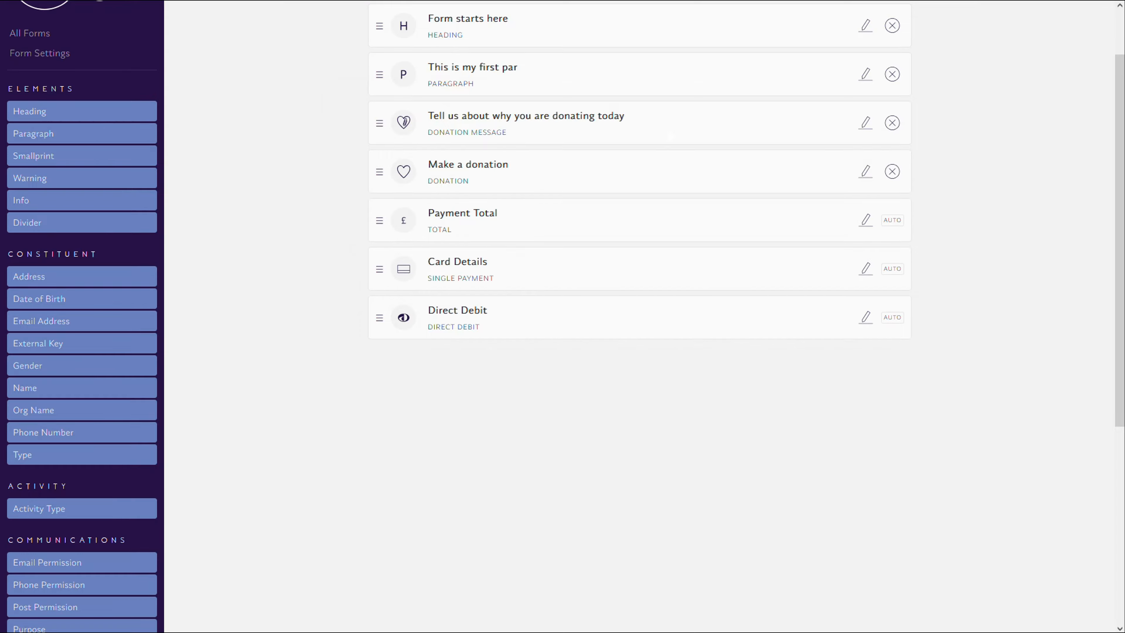
drag(670, 137, 673, 192)
scroll(769, 509, up, 1)
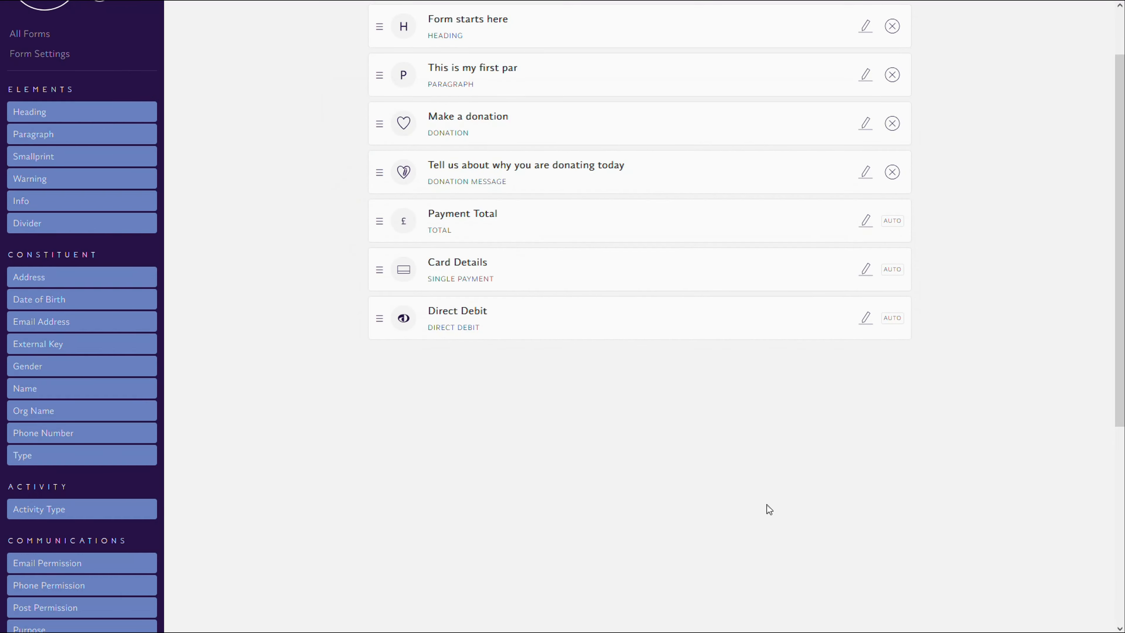
click(867, 44)
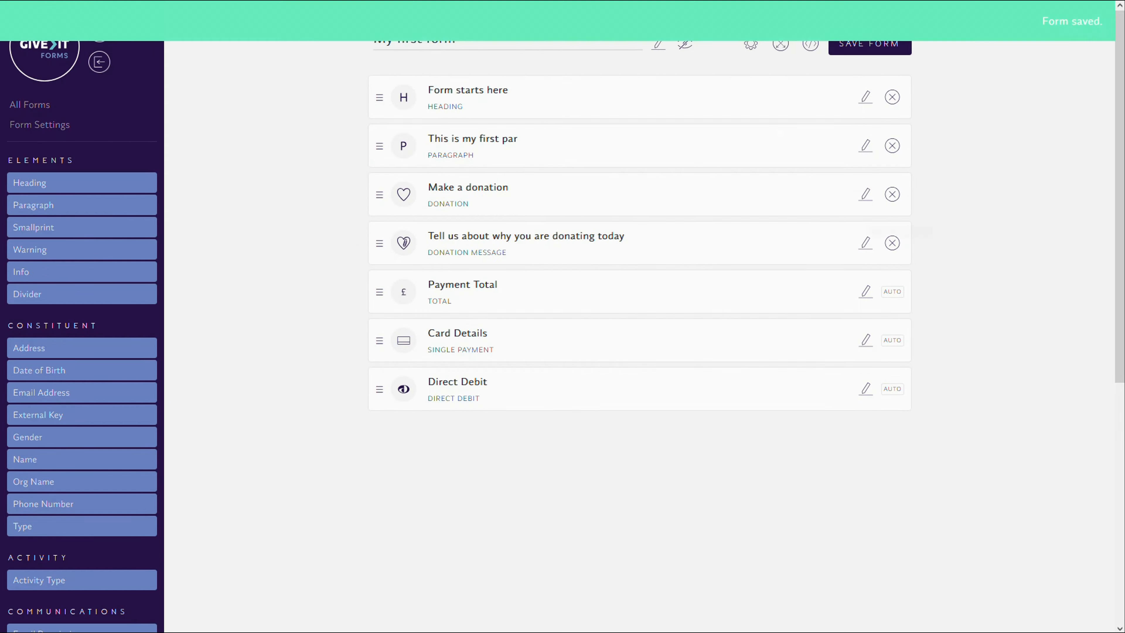
- Preview the form with a one-off donation of £20 and activate the donation message field
click(781, 44)
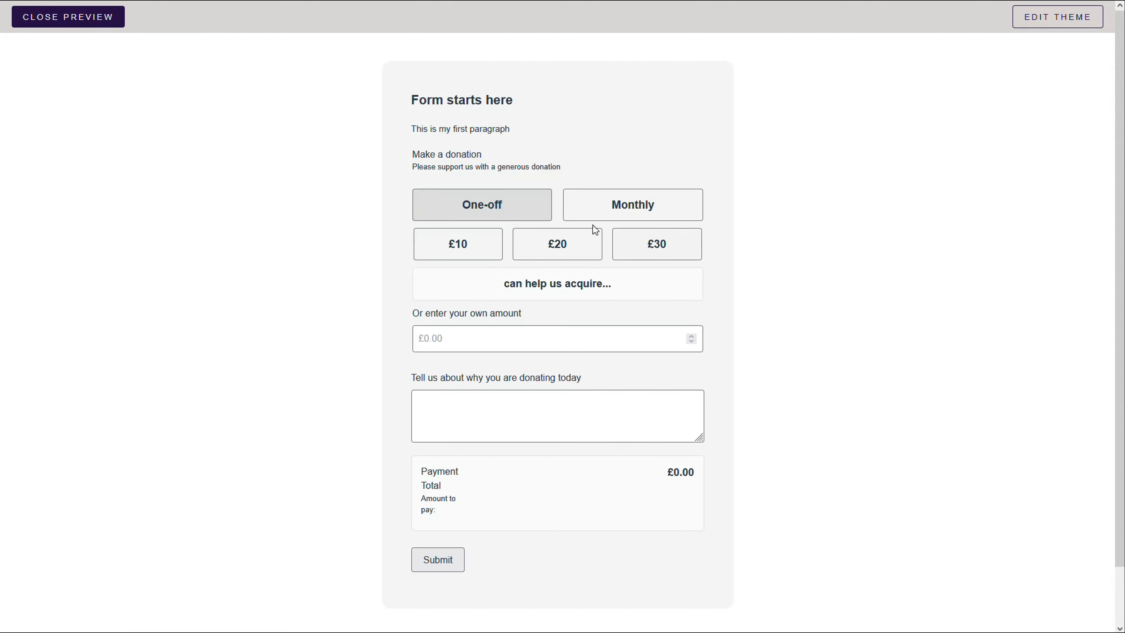
click(527, 245)
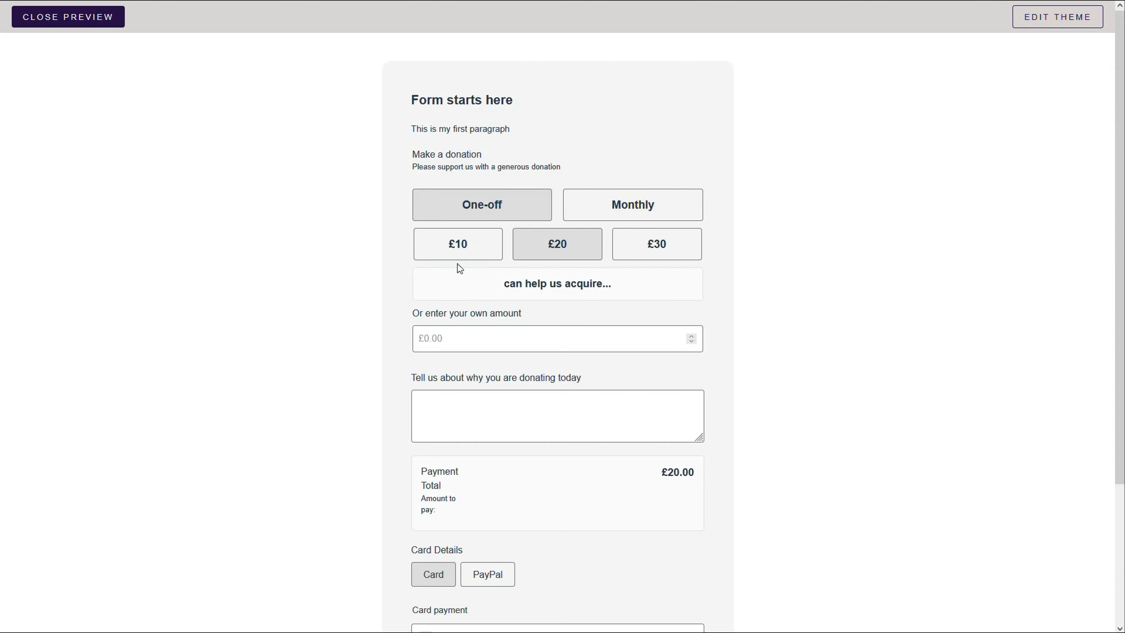
click(540, 413)
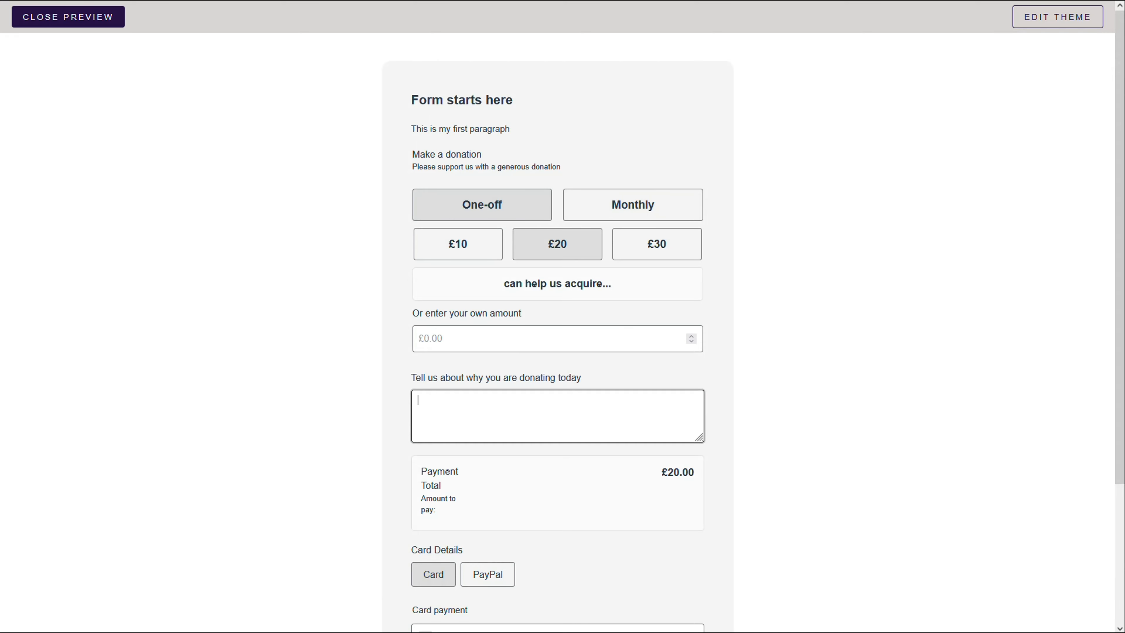